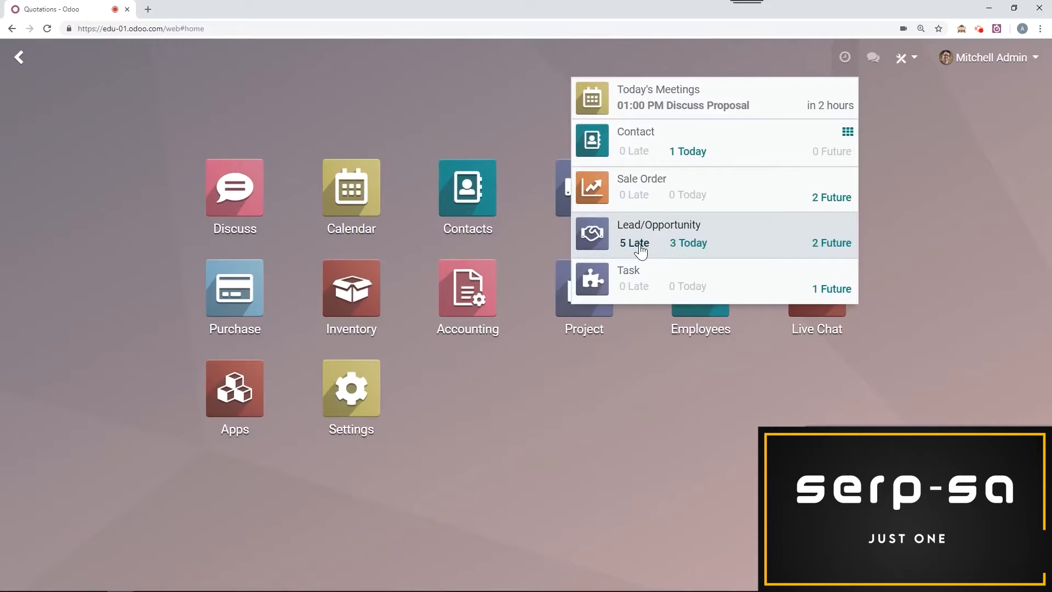
Step: Browse the chat and channel conversations, and open and dismiss a blank new message
{"action": "left_click", "coordinate": [884, 104]}
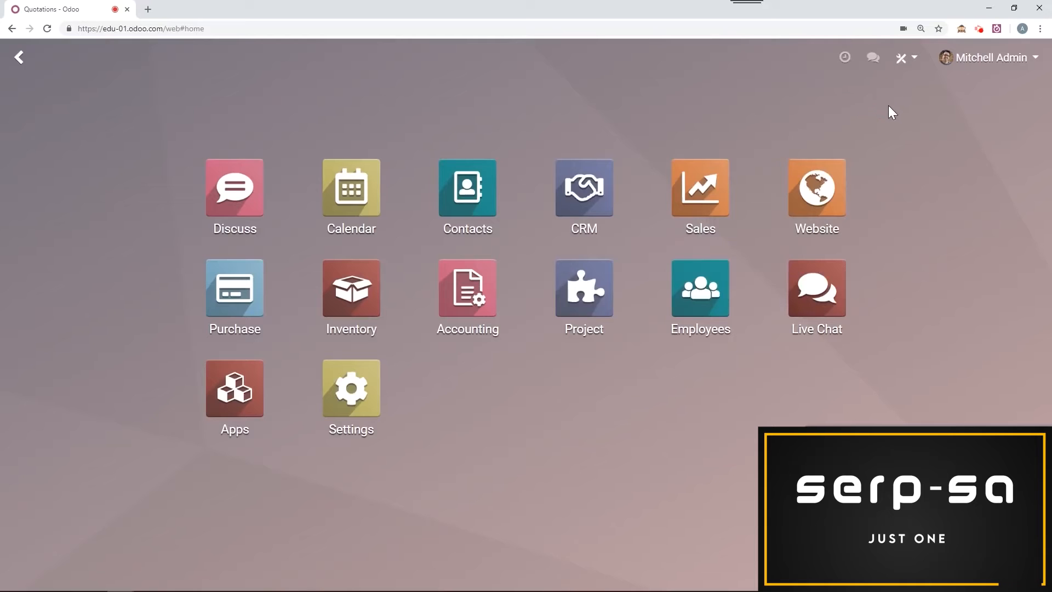
{"action": "left_click", "coordinate": [872, 62]}
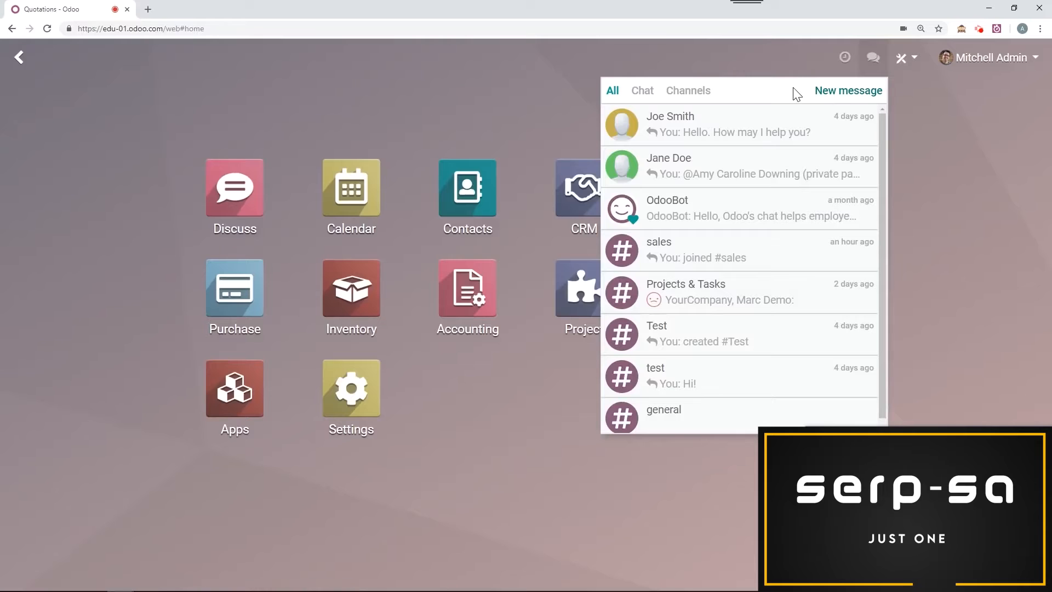
{"action": "left_click", "coordinate": [645, 92]}
{"action": "left_click", "coordinate": [694, 93]}
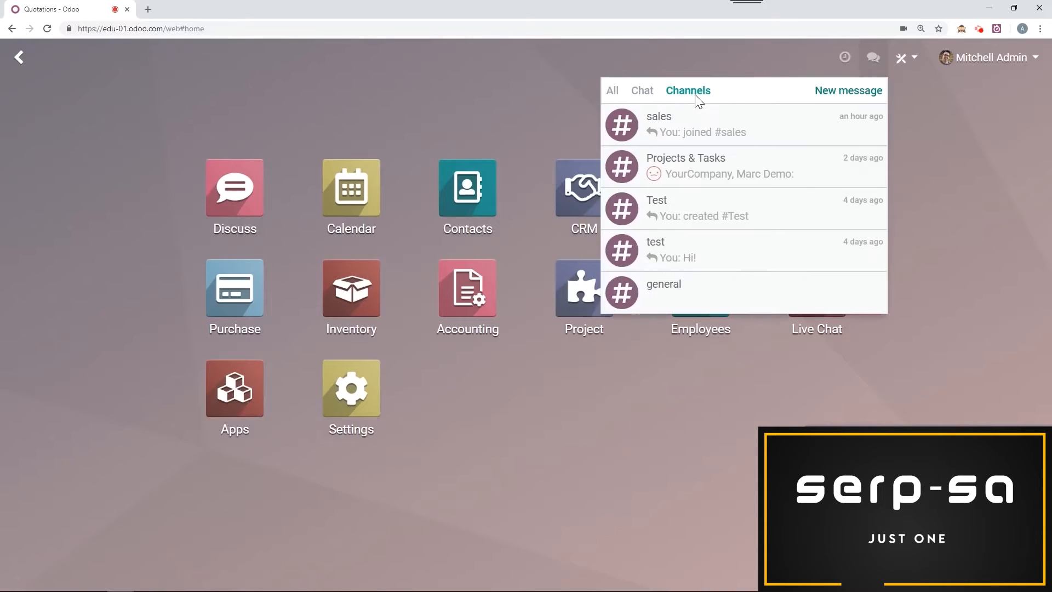
{"action": "left_click", "coordinate": [857, 93]}
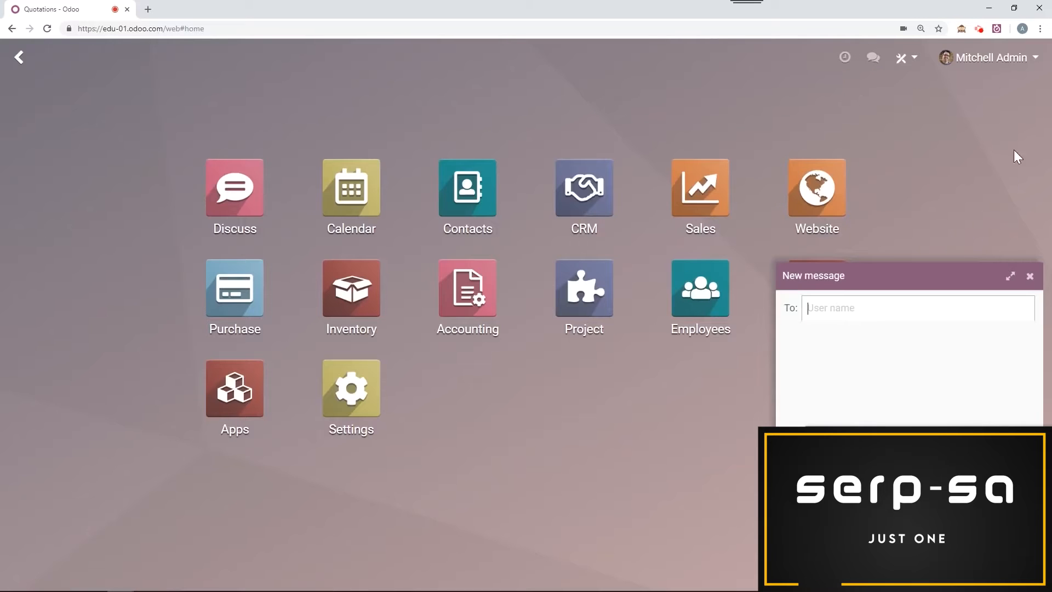
{"action": "left_click", "coordinate": [1028, 277]}
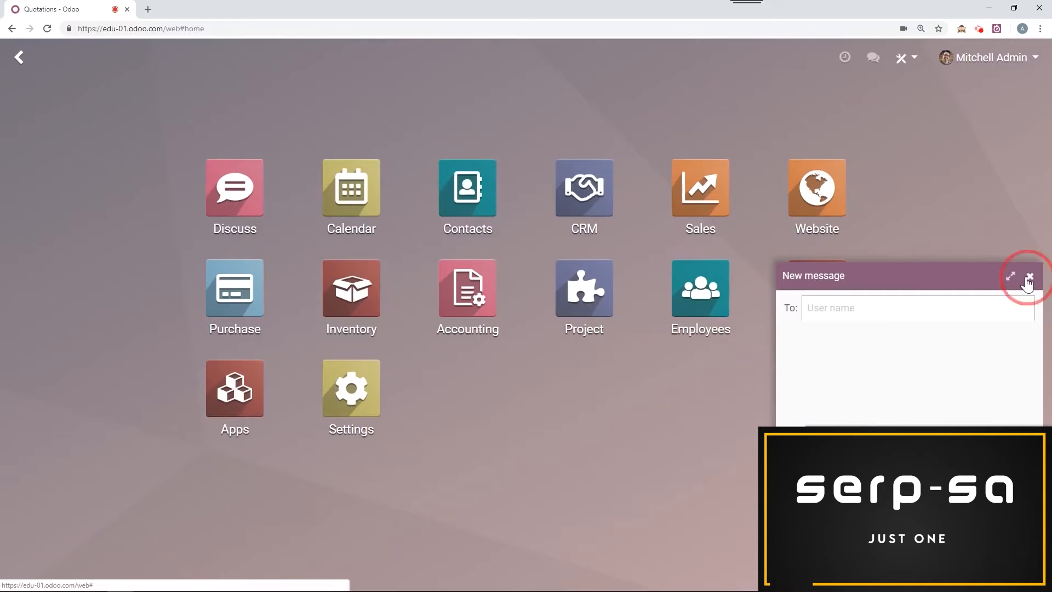
Step: View the Odoo Studio installation information and dismiss it
{"action": "left_click", "coordinate": [910, 68]}
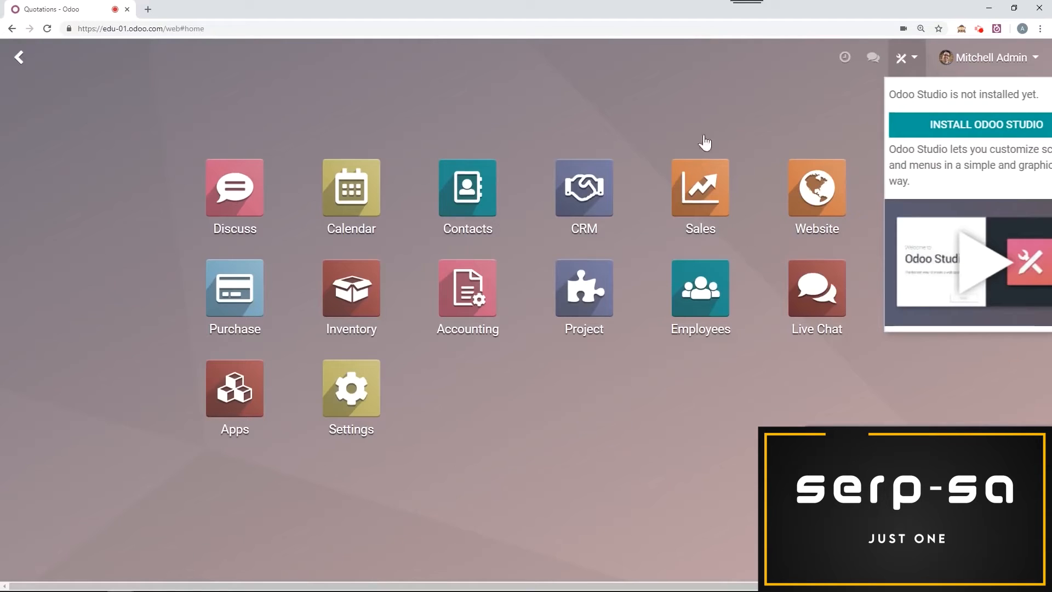
{"action": "left_click", "coordinate": [761, 79]}
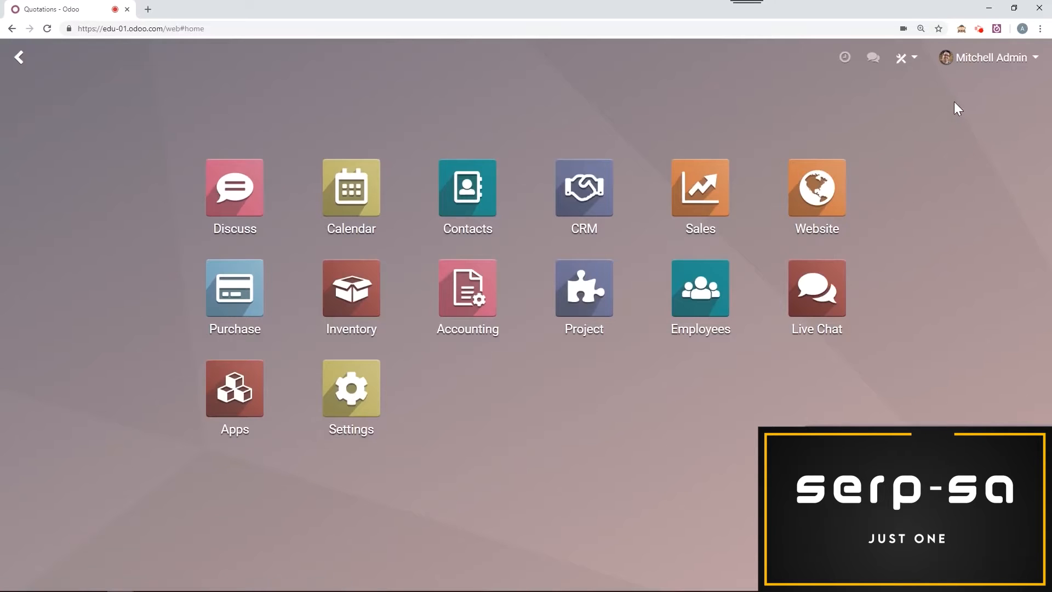
Step: Try notification management as Handle in Odoo and check the language choices in the user preferences, discarding the changes
{"action": "left_click", "coordinate": [974, 64]}
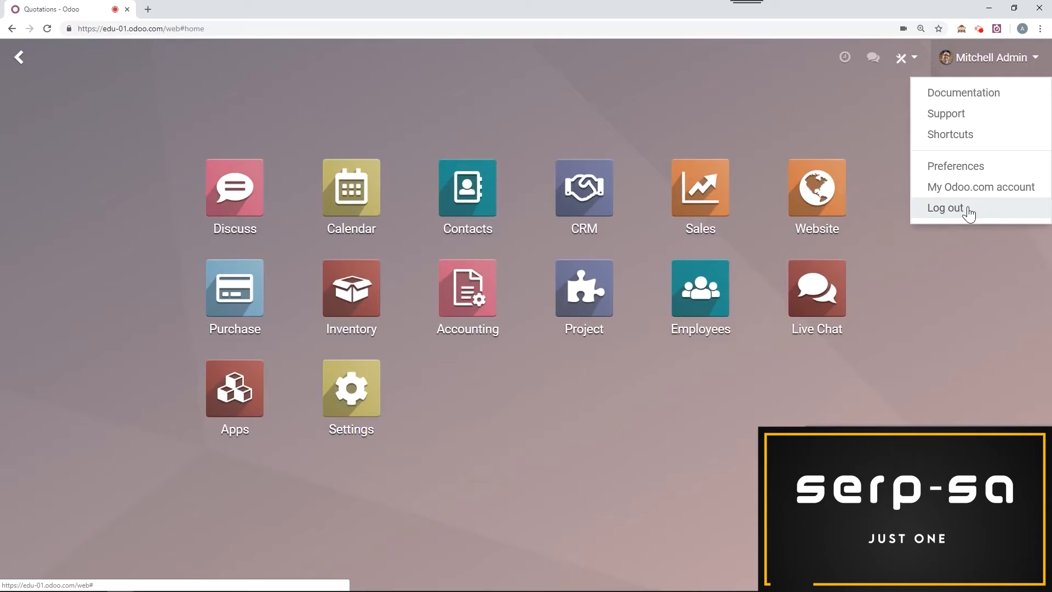
{"action": "left_click", "coordinate": [984, 171]}
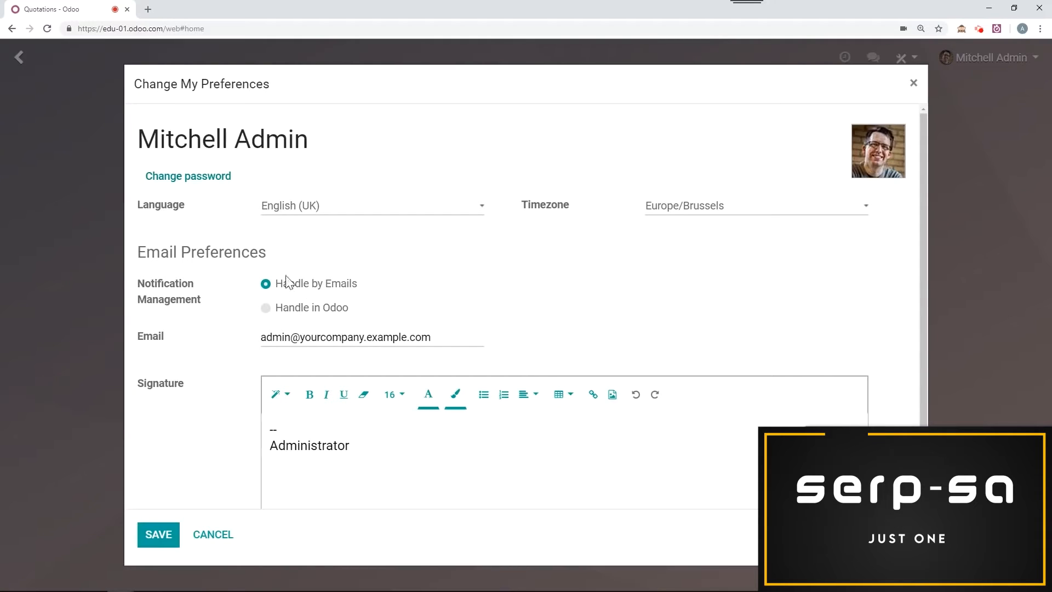
{"action": "left_click", "coordinate": [265, 308]}
{"action": "left_click", "coordinate": [433, 214]}
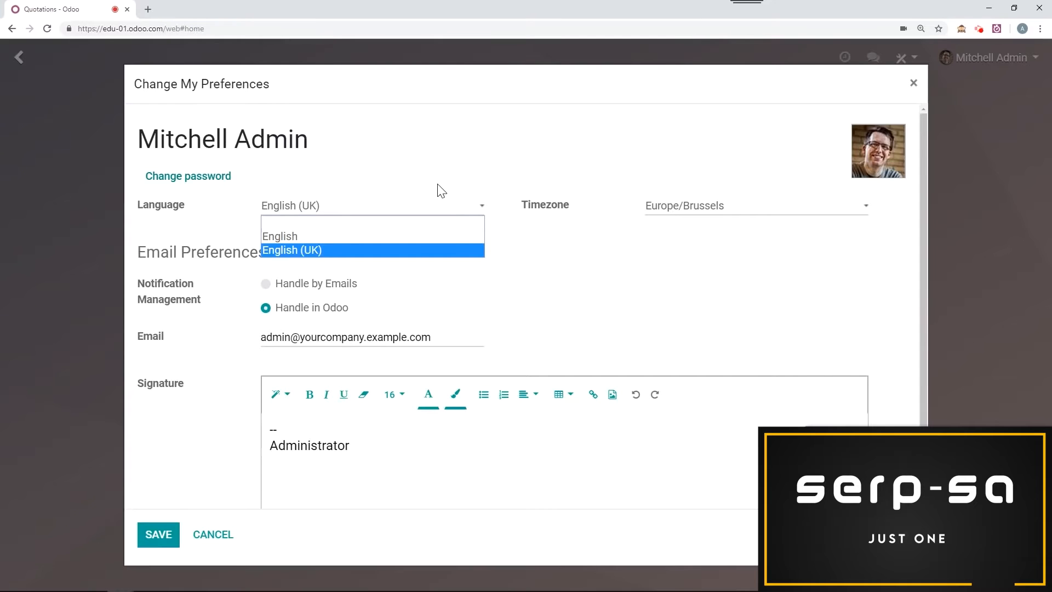
{"action": "left_click", "coordinate": [403, 143]}
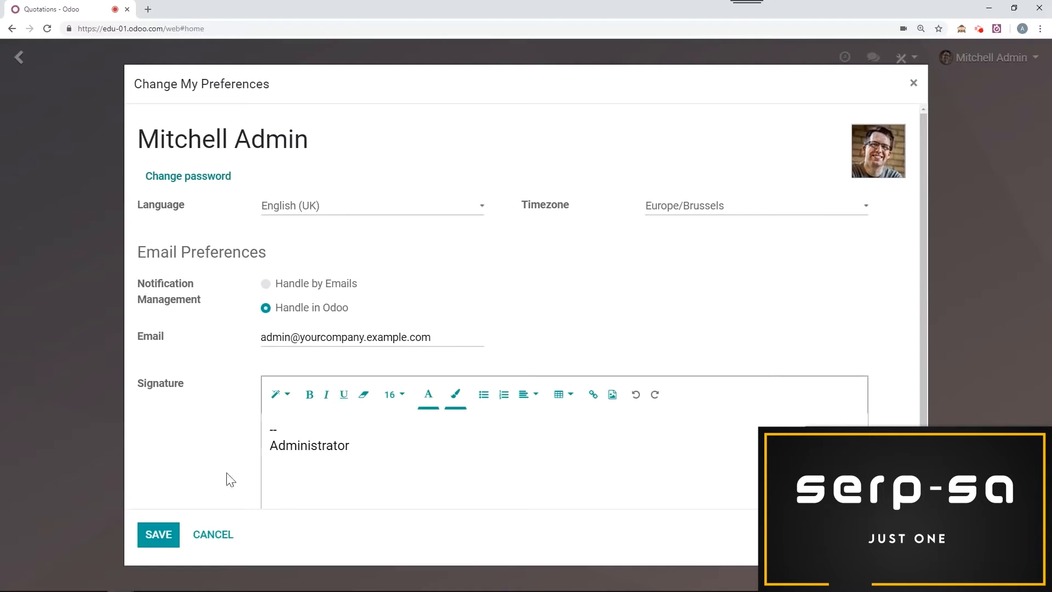
{"action": "left_click", "coordinate": [216, 534]}
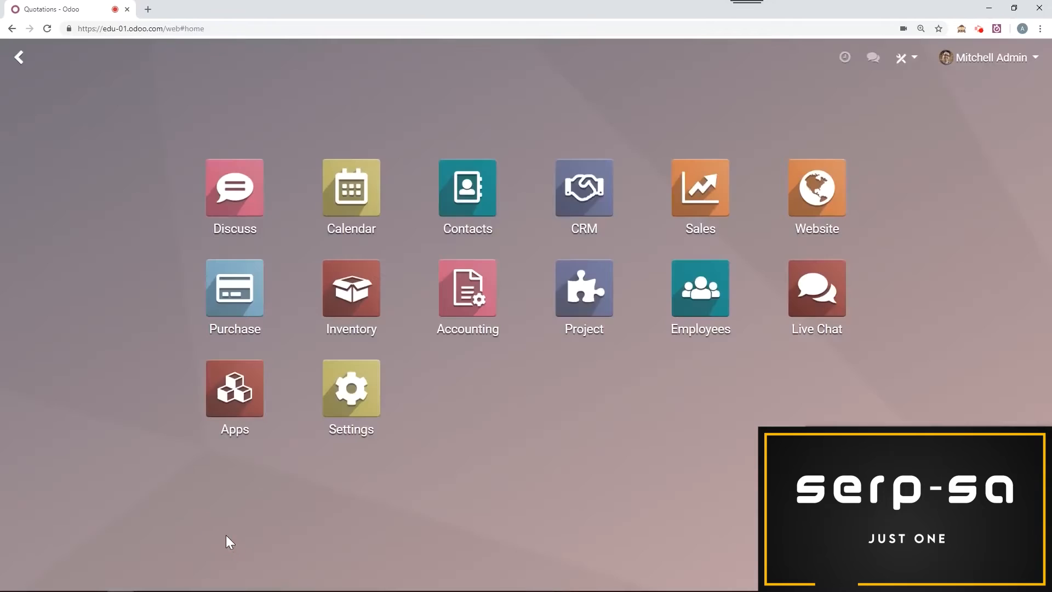
Step: Try choosing French (BE) / Français (BE) as a translation to load in the settings, and cancel without loading it
{"action": "left_click", "coordinate": [354, 403]}
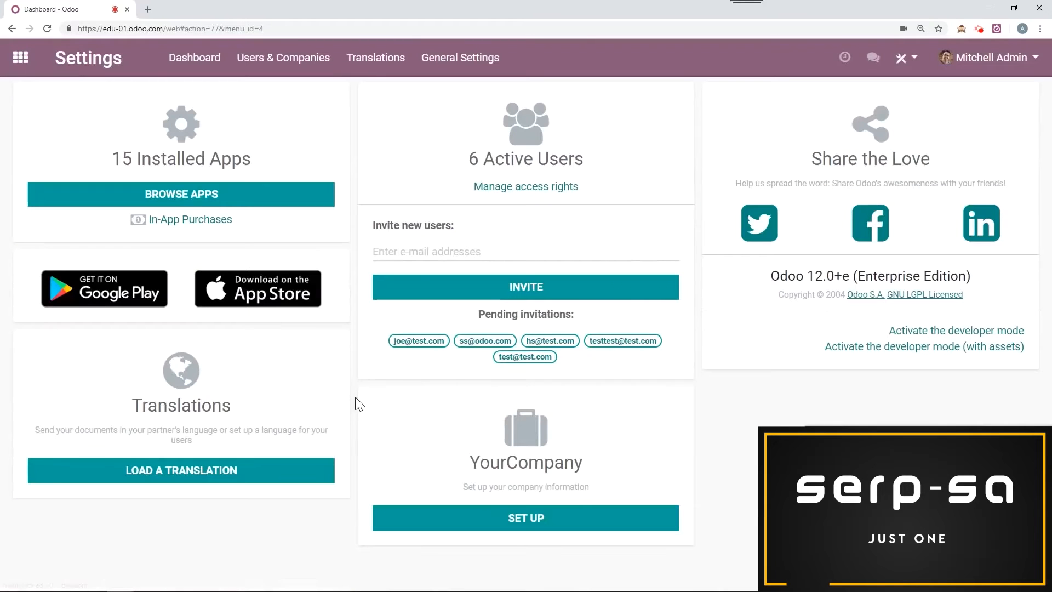
{"action": "left_click", "coordinate": [371, 64]}
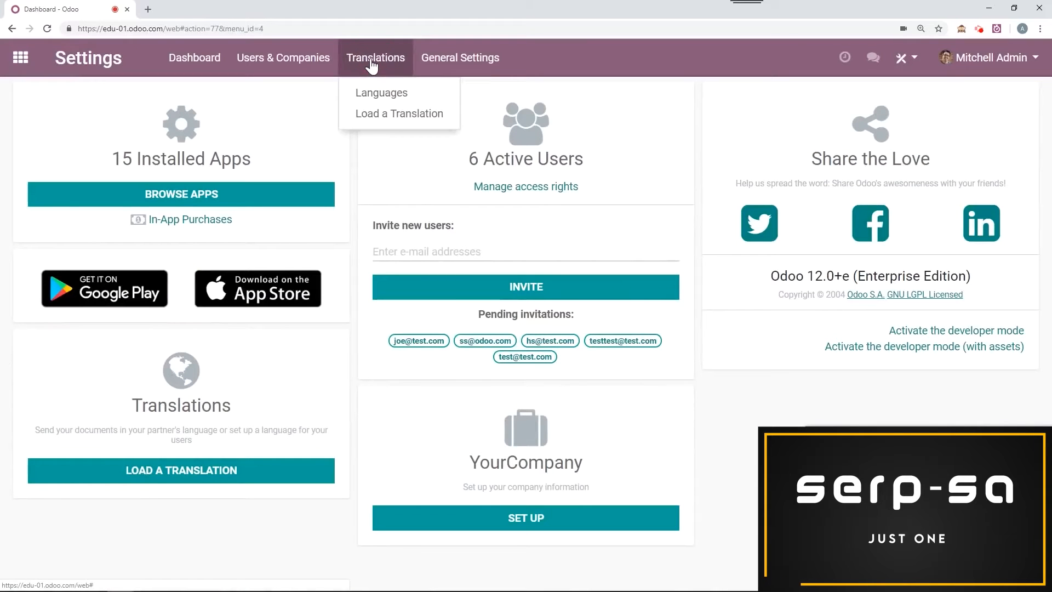
{"action": "left_click", "coordinate": [383, 114]}
{"action": "left_click", "coordinate": [291, 144]}
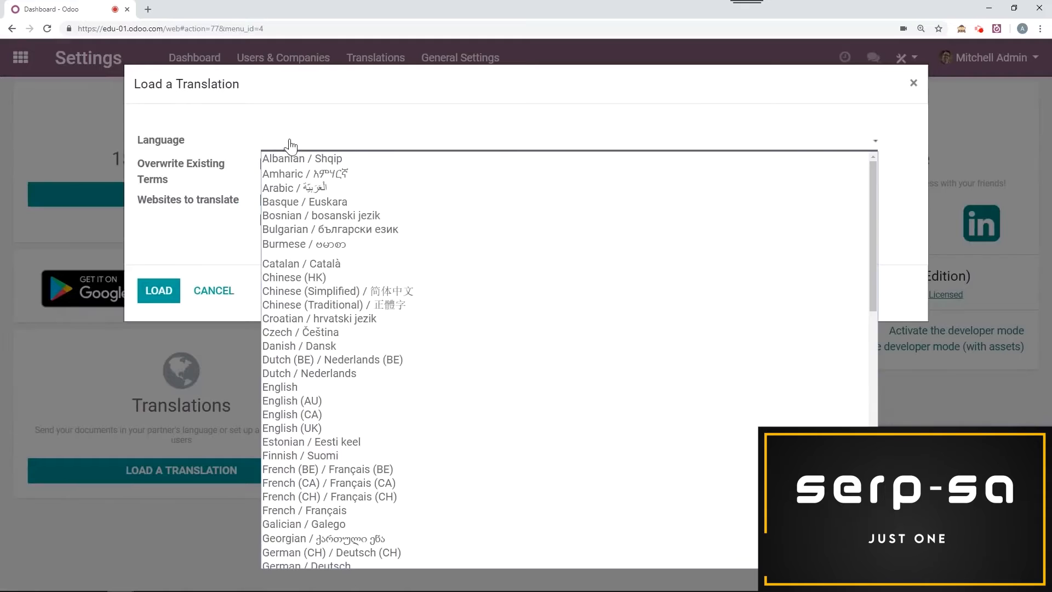
{"action": "type", "text": "fr"}
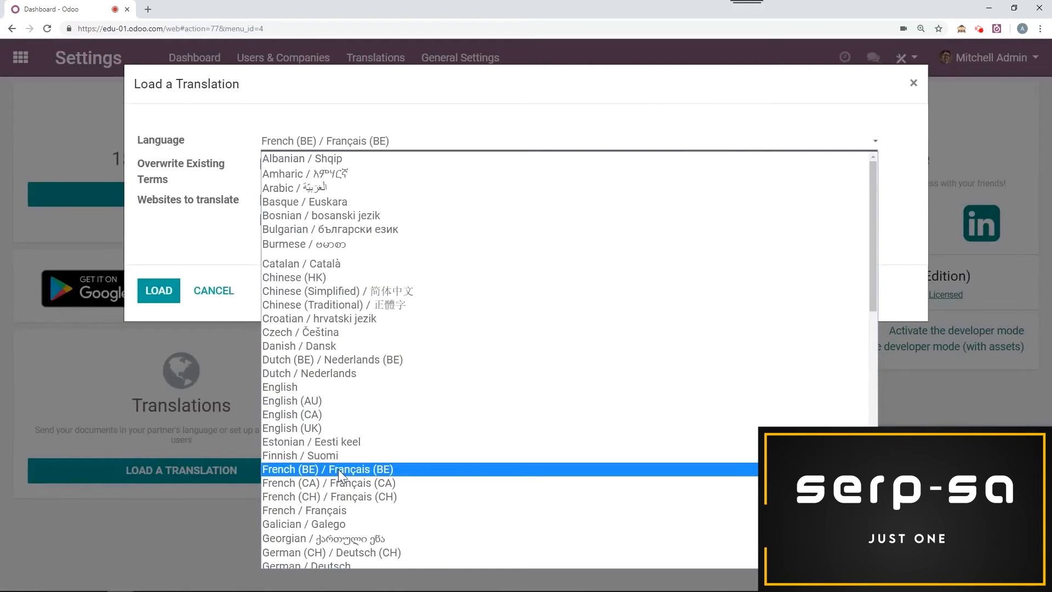
{"action": "left_click", "coordinate": [340, 469]}
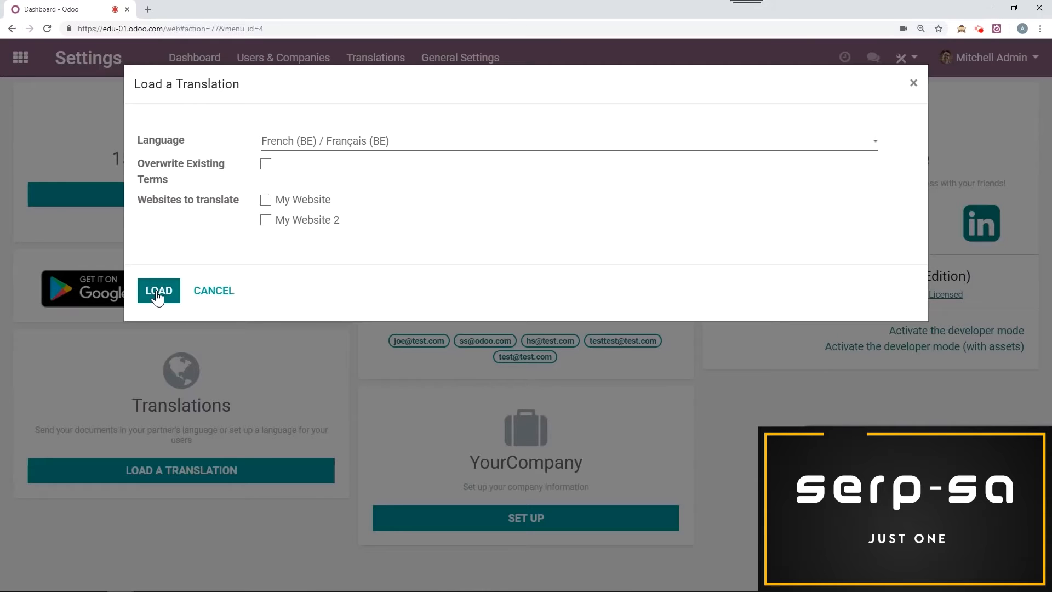
{"action": "left_click", "coordinate": [205, 295]}
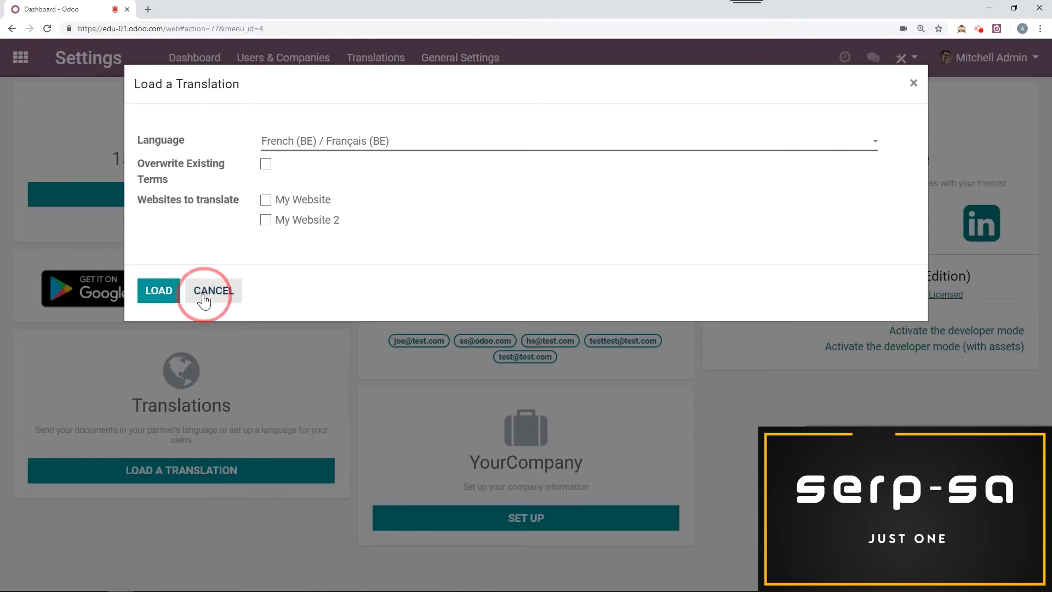
Step: Go to the Sales quotations list, switching to the app overview and back
{"action": "left_click", "coordinate": [19, 70]}
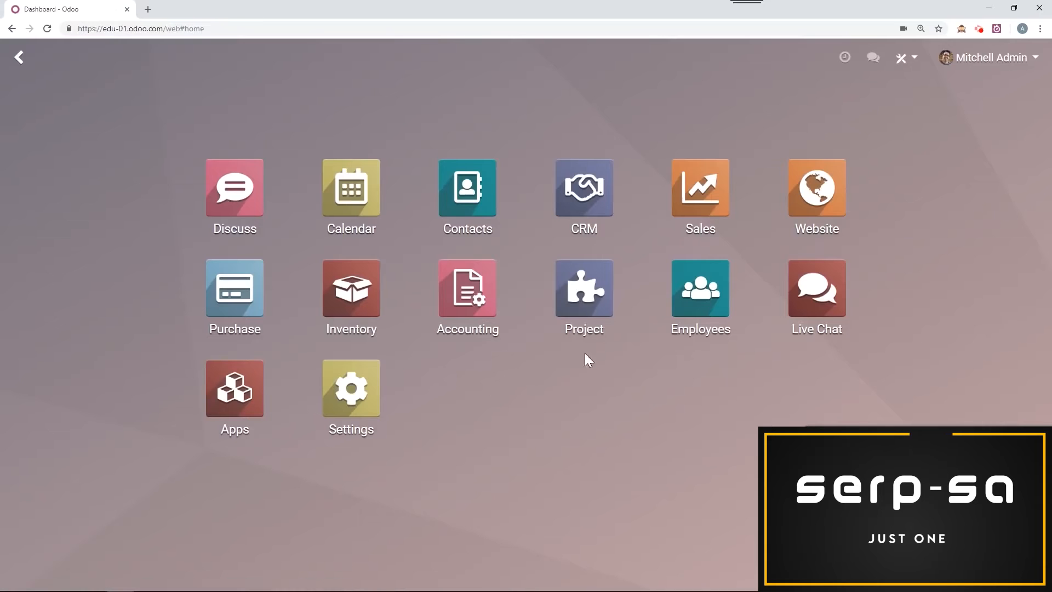
{"action": "left_click", "coordinate": [697, 191]}
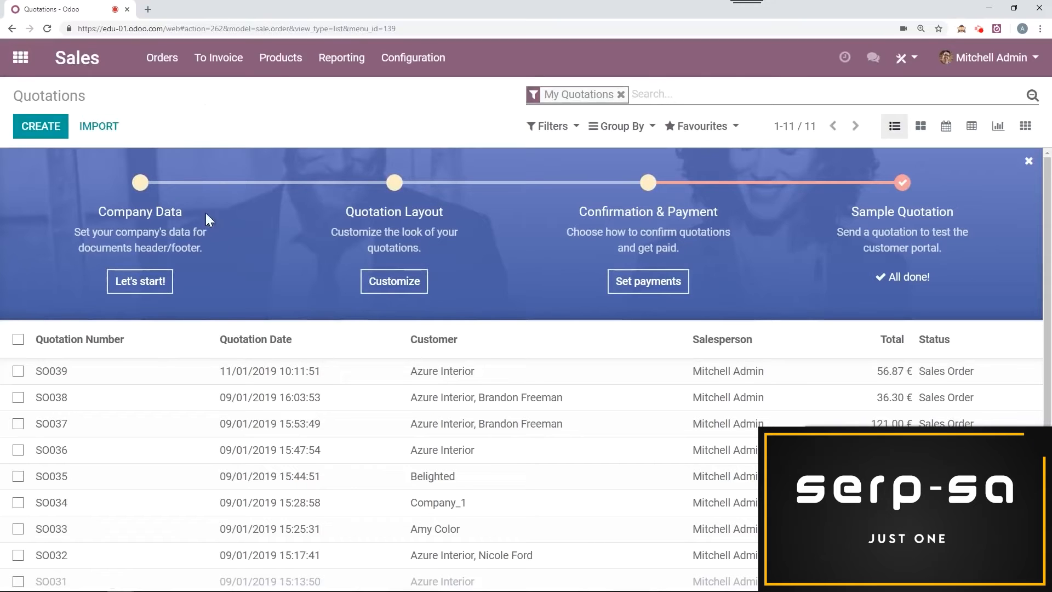
{"action": "left_click", "coordinate": [21, 58]}
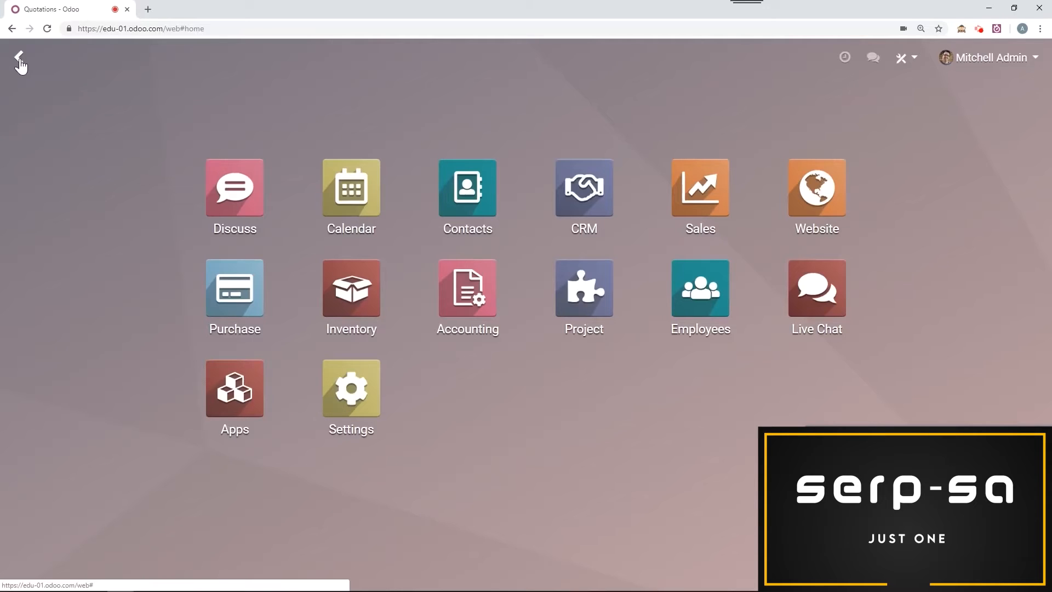
{"action": "left_click", "coordinate": [19, 57]}
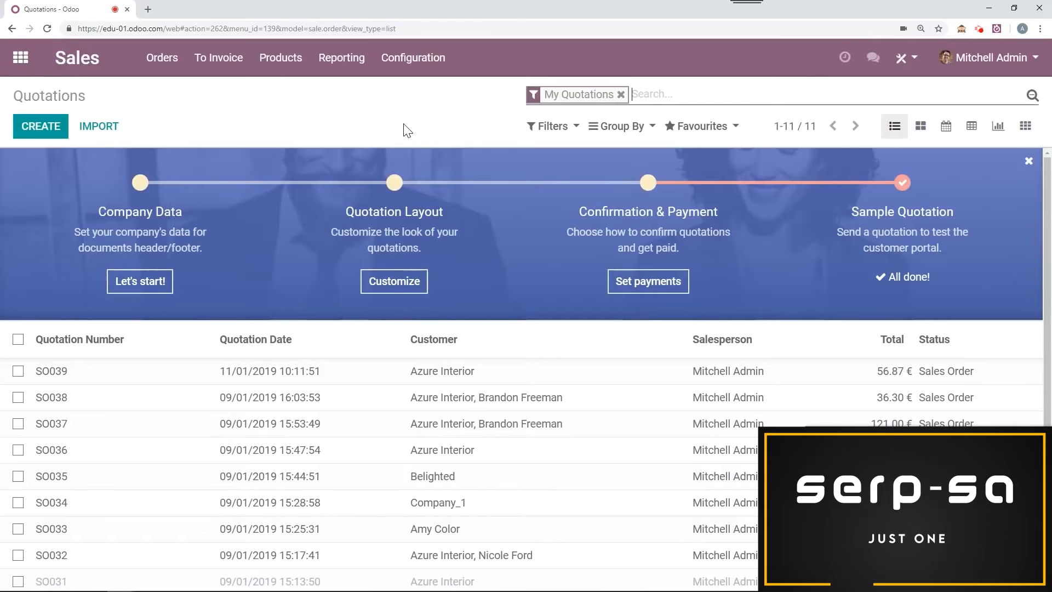
Step: Select quotations SO039 and SO038, extend the selection to all listed quotations, and review the available print and action options
{"action": "left_click", "coordinate": [18, 370]}
{"action": "left_click", "coordinate": [18, 397]}
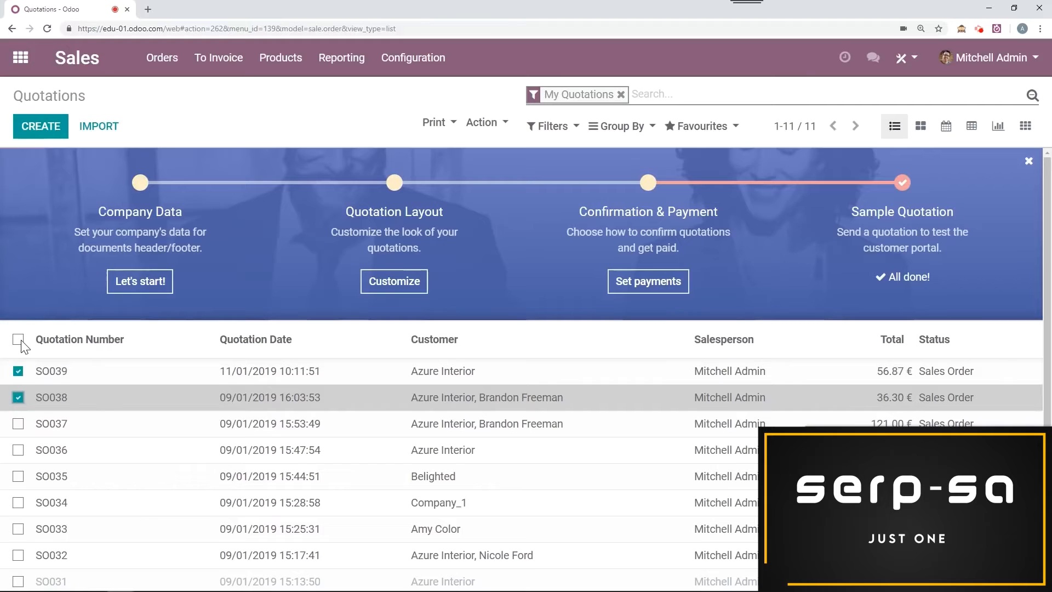
{"action": "left_click", "coordinate": [18, 339]}
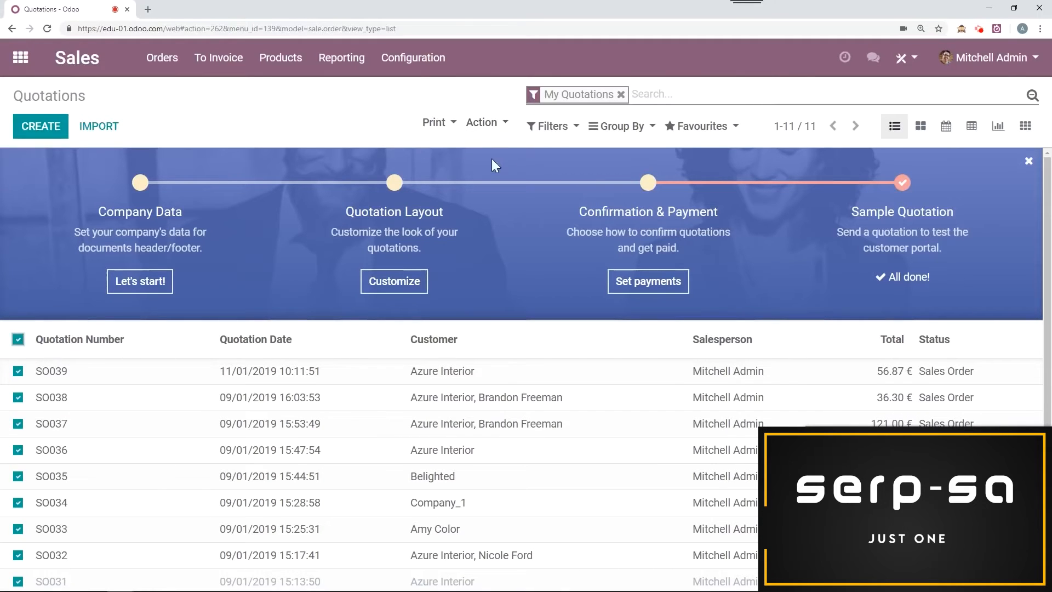
{"action": "left_click", "coordinate": [446, 125]}
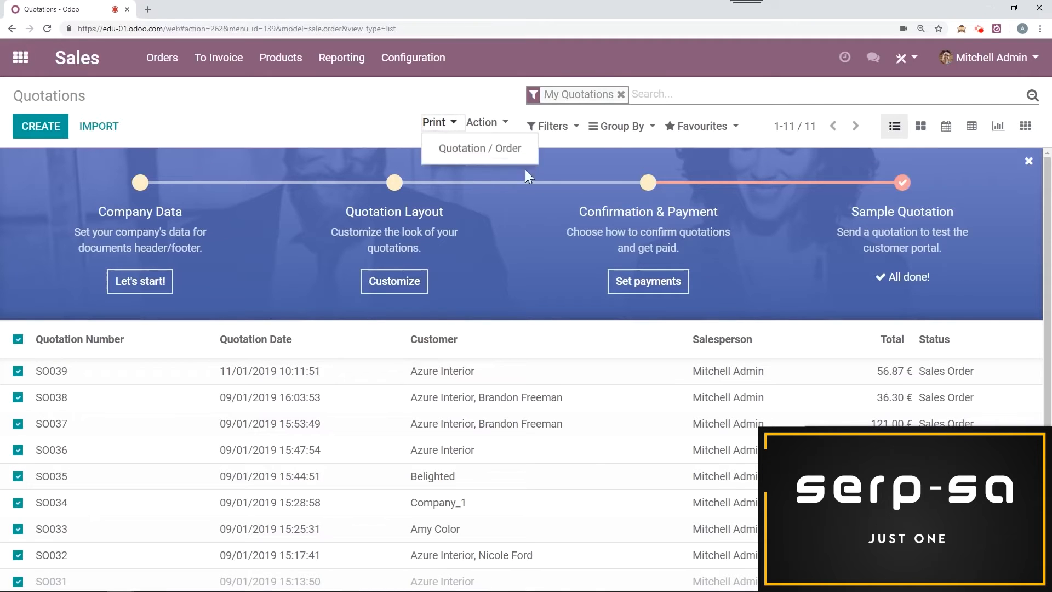
{"action": "left_click", "coordinate": [316, 133]}
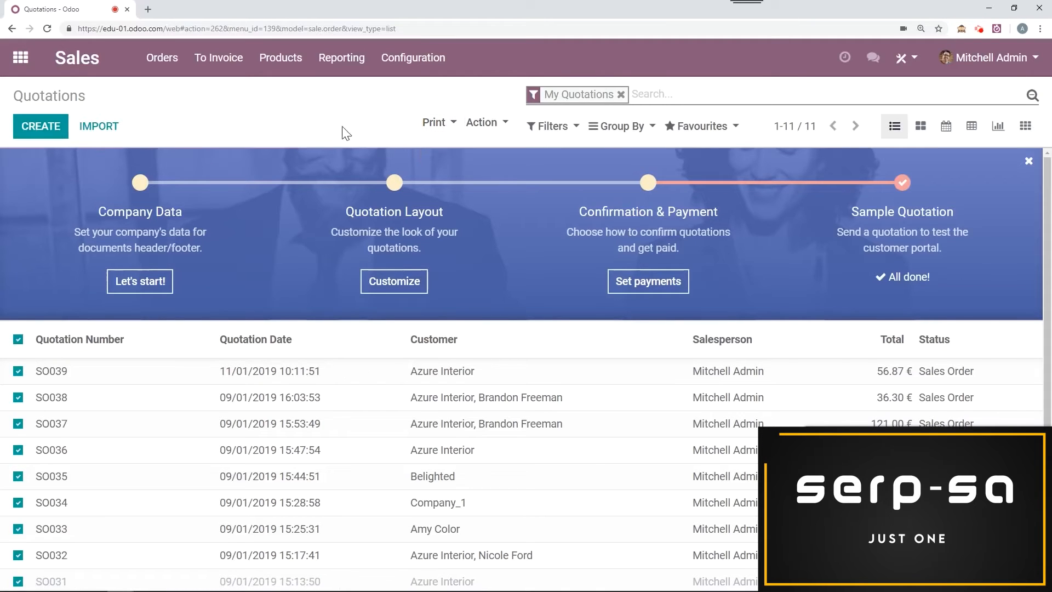
{"action": "left_click", "coordinate": [491, 123]}
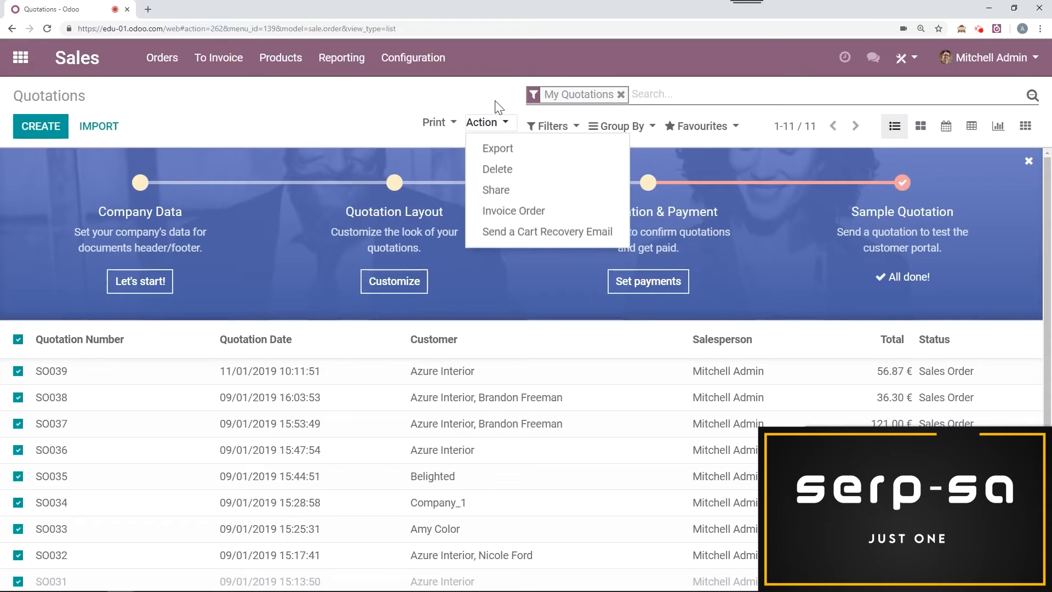
{"action": "left_click", "coordinate": [495, 99]}
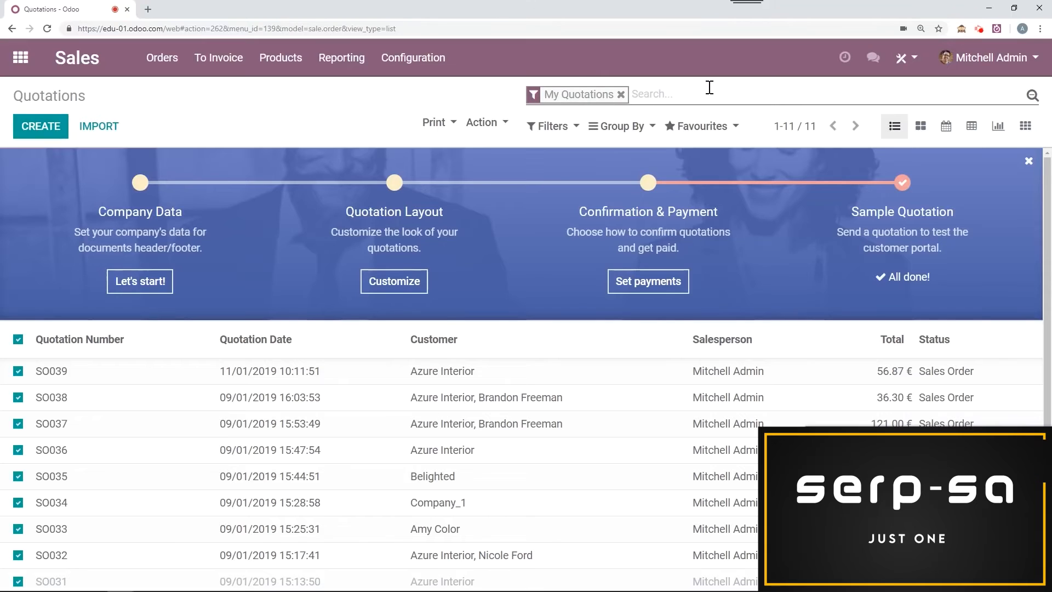
Step: Replace the My Quotations filter with Order Date: Last 7 Days and group the quotations by salesperson
{"action": "left_click", "coordinate": [620, 94]}
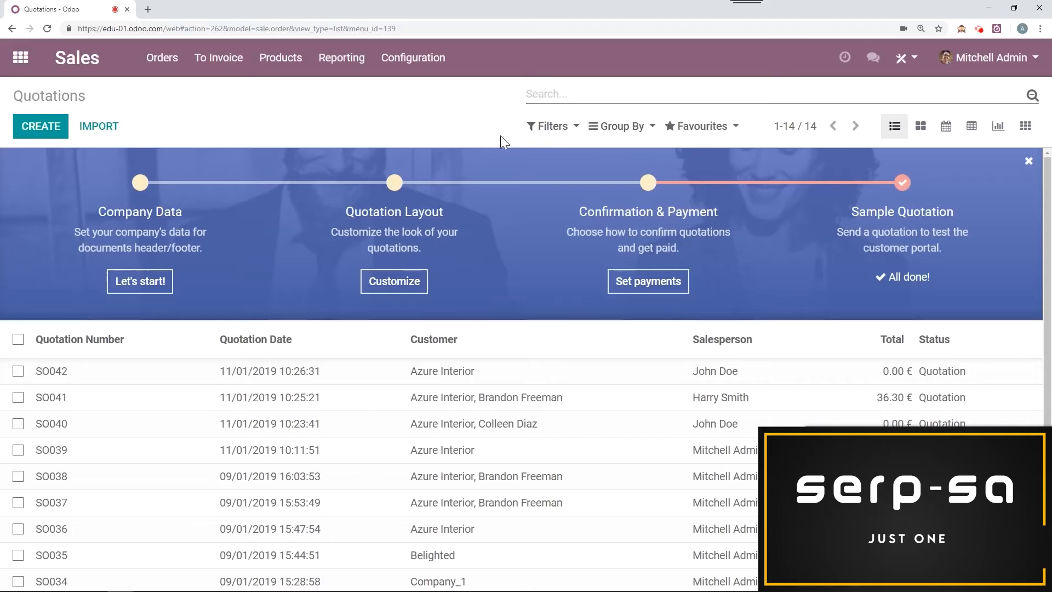
{"action": "left_click", "coordinate": [535, 131]}
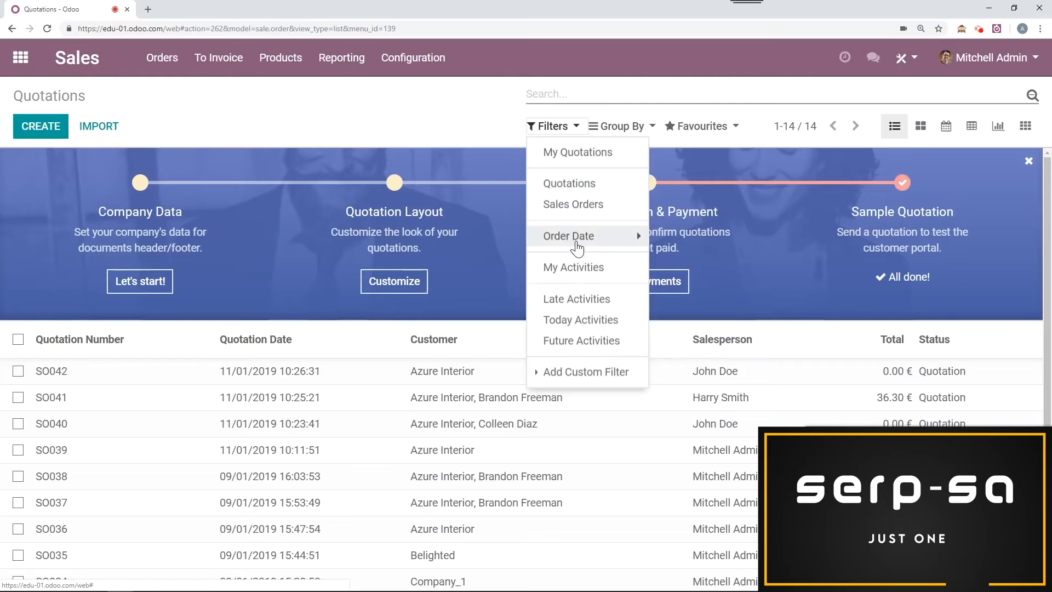
{"action": "left_click", "coordinate": [573, 240]}
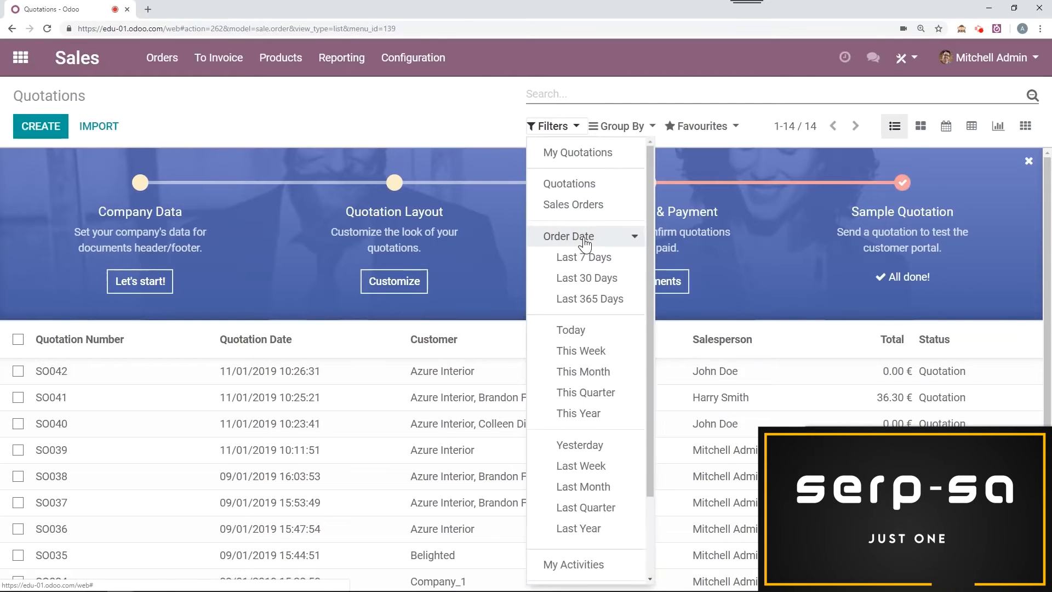
{"action": "left_click", "coordinate": [600, 262]}
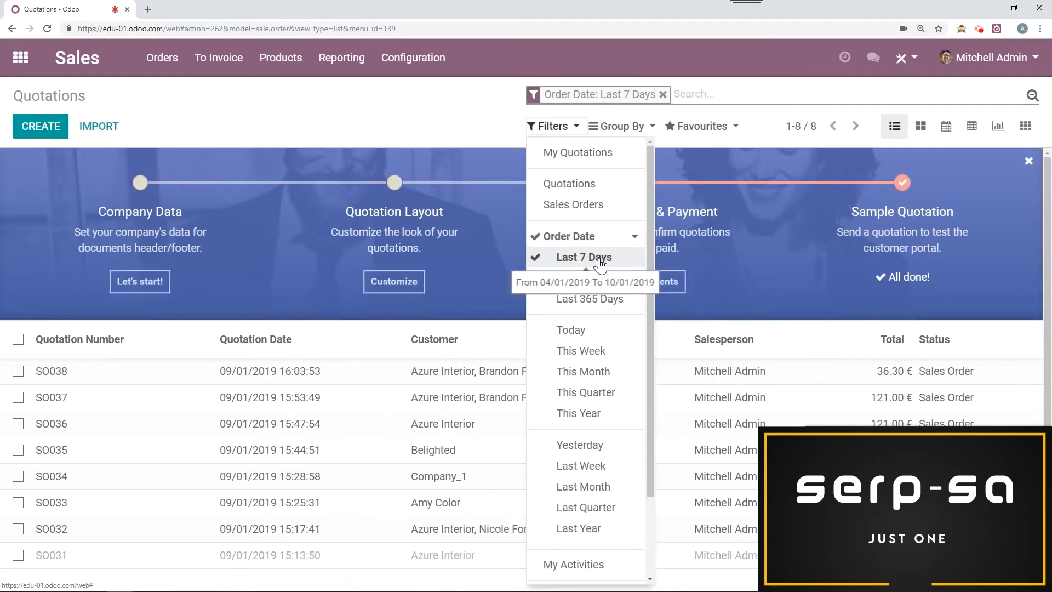
{"action": "left_click", "coordinate": [484, 118]}
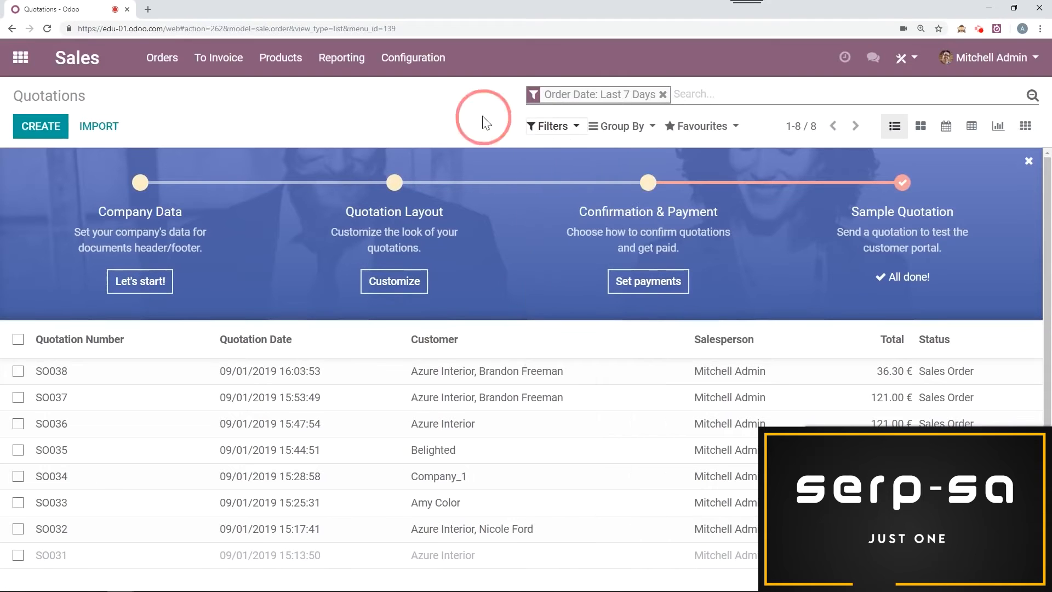
{"action": "left_click", "coordinate": [636, 132]}
{"action": "left_click", "coordinate": [621, 152]}
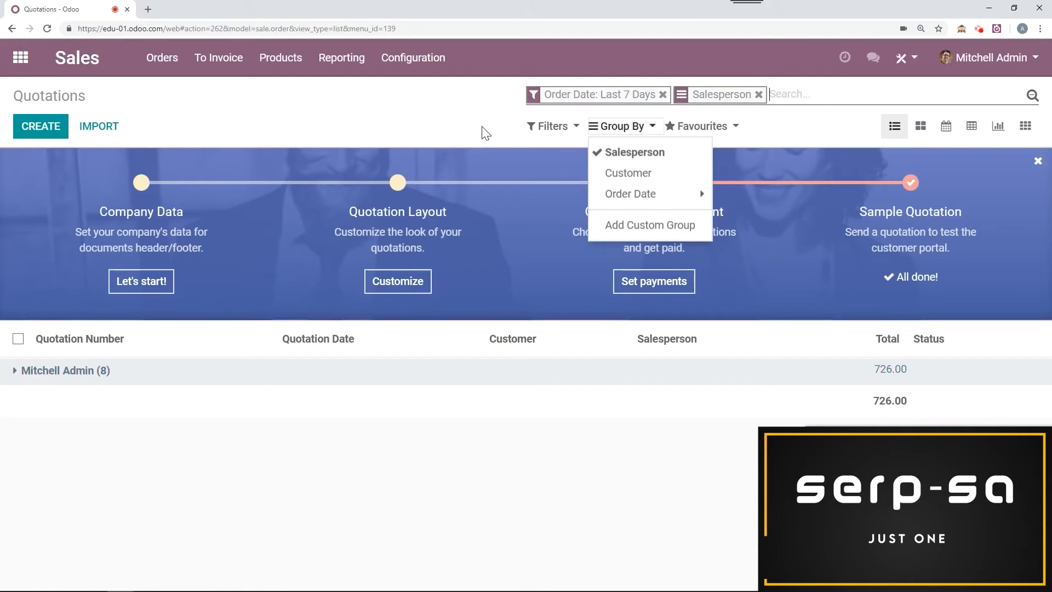
Step: Remove the Order Date filter and save the salesperson-grouped quotation search as a favourite named Everyone
{"action": "left_click", "coordinate": [663, 94]}
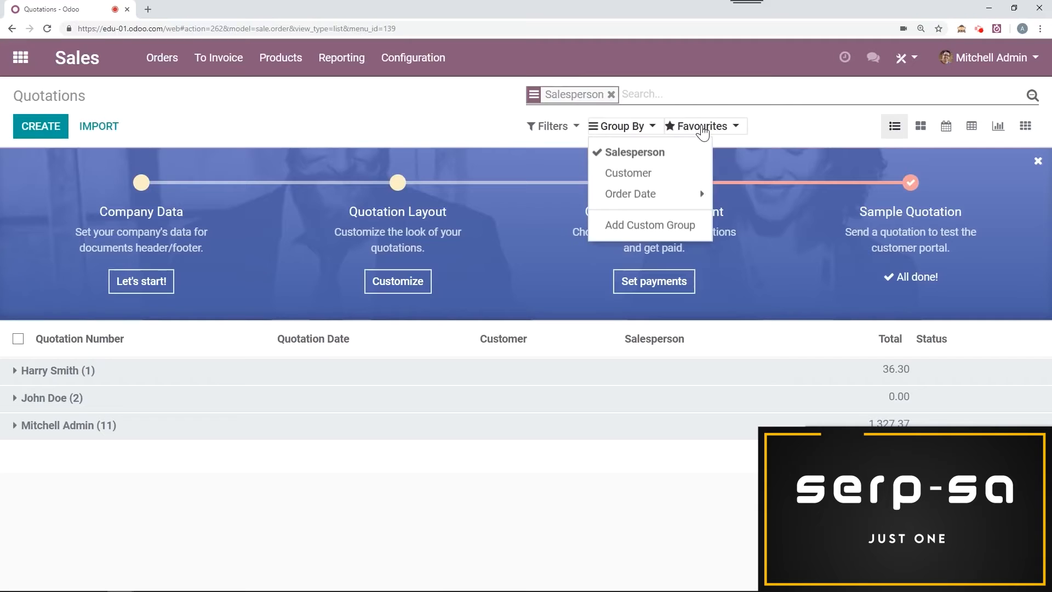
{"action": "left_click", "coordinate": [702, 129]}
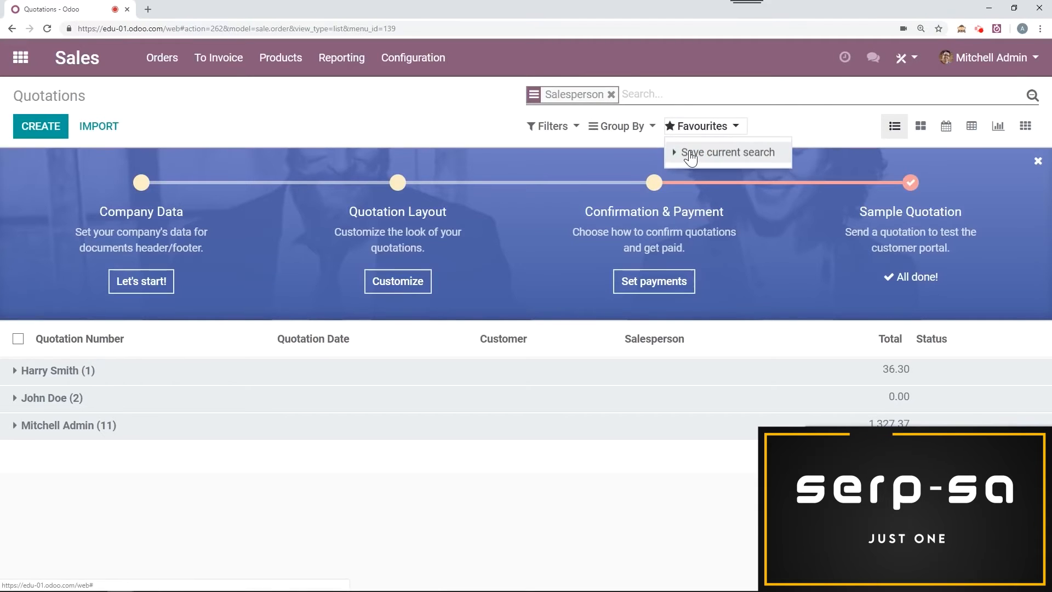
{"action": "left_click", "coordinate": [689, 154]}
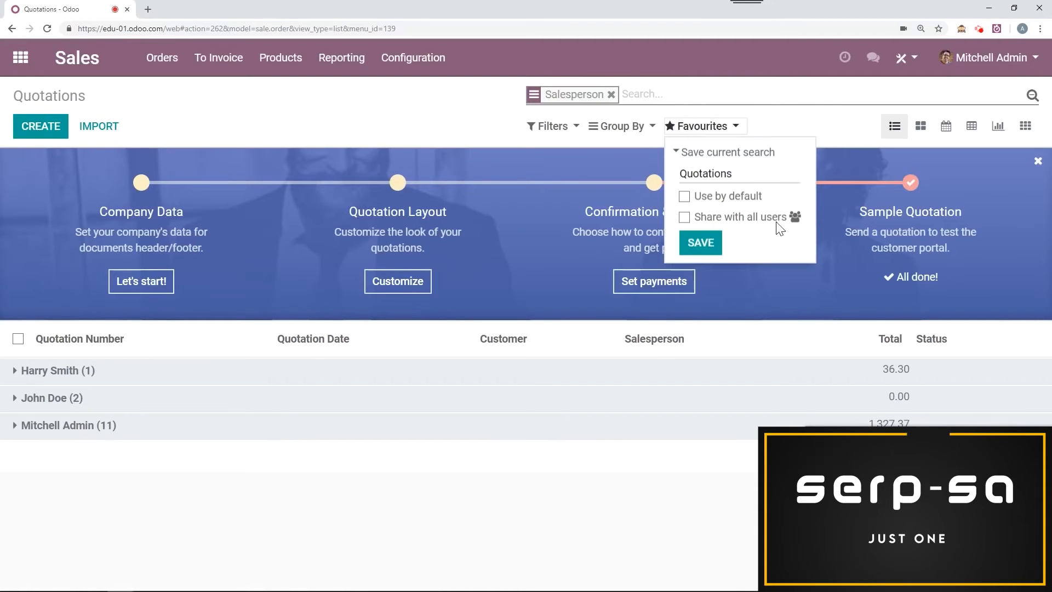
{"action": "double_click", "coordinate": [741, 173]}
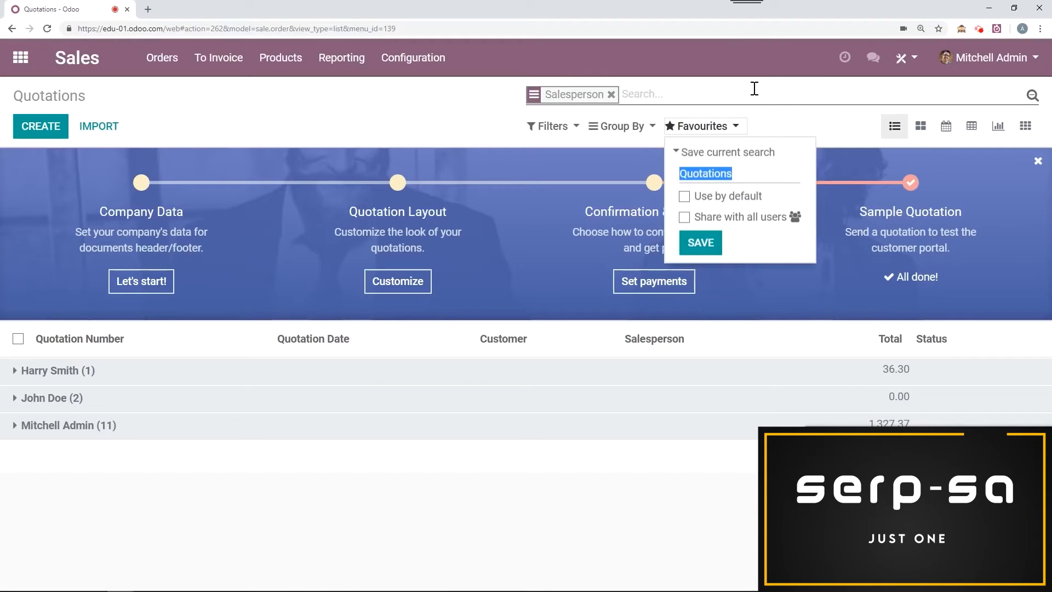
{"action": "type", "text": "Everyone"}
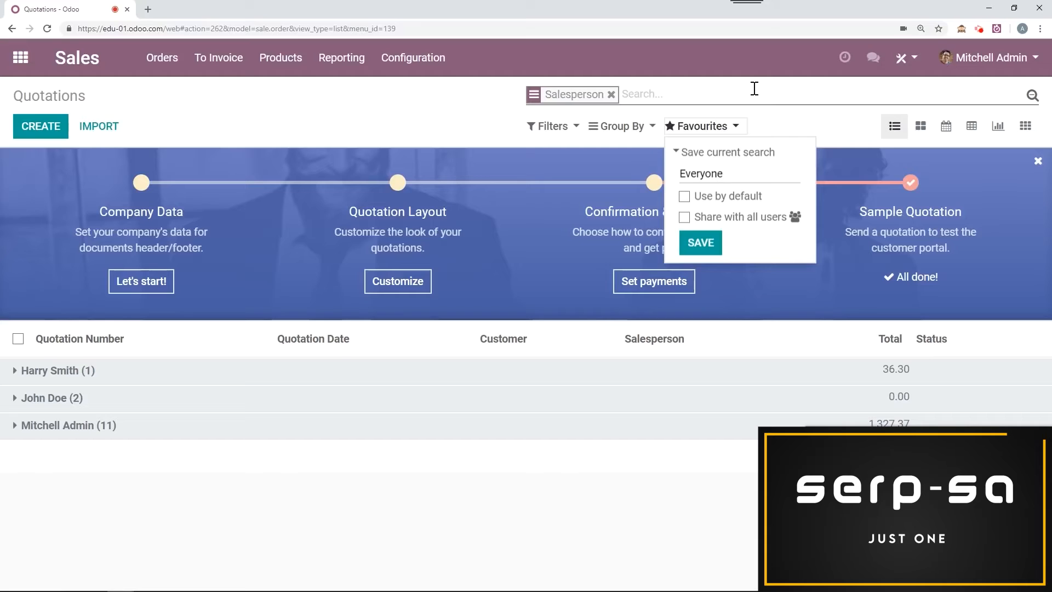
{"action": "left_click", "coordinate": [712, 241]}
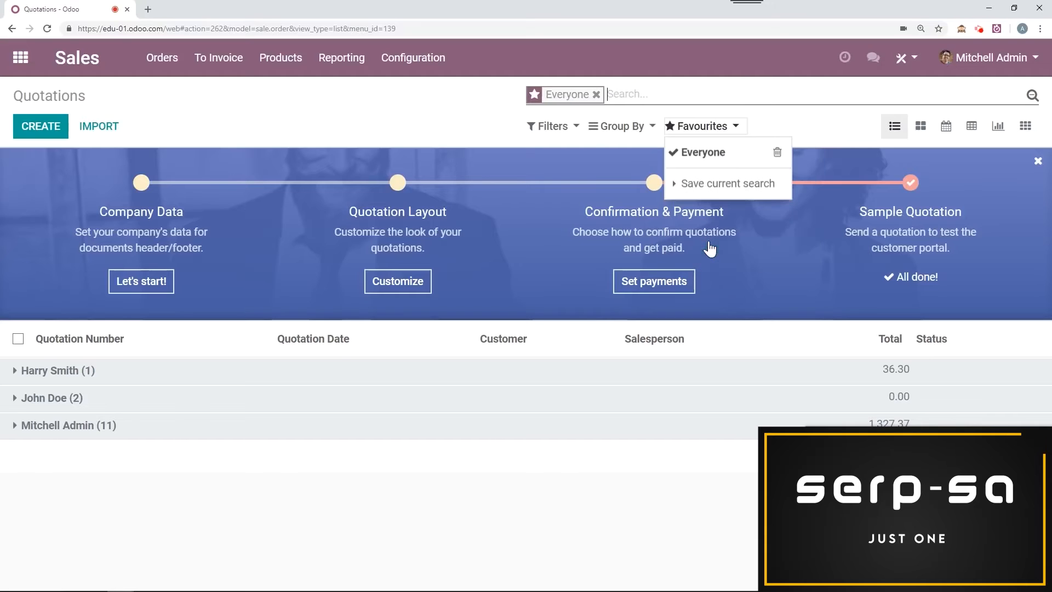
{"action": "left_click", "coordinate": [492, 123]}
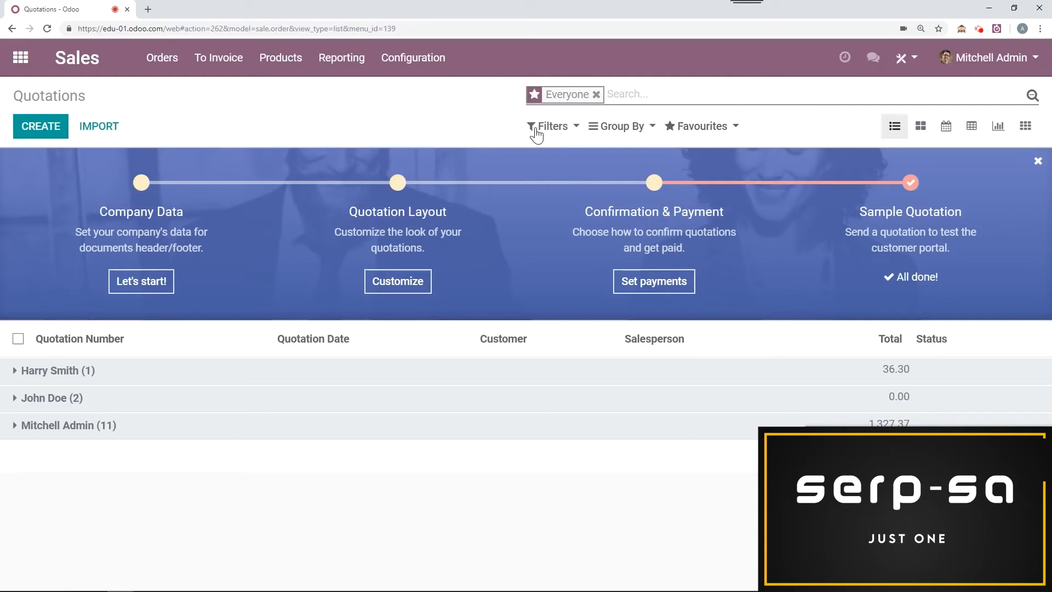
Step: Try setting up a custom quotation filter on Customer with the contains condition, and leave it without applying
{"action": "left_click", "coordinate": [548, 127]}
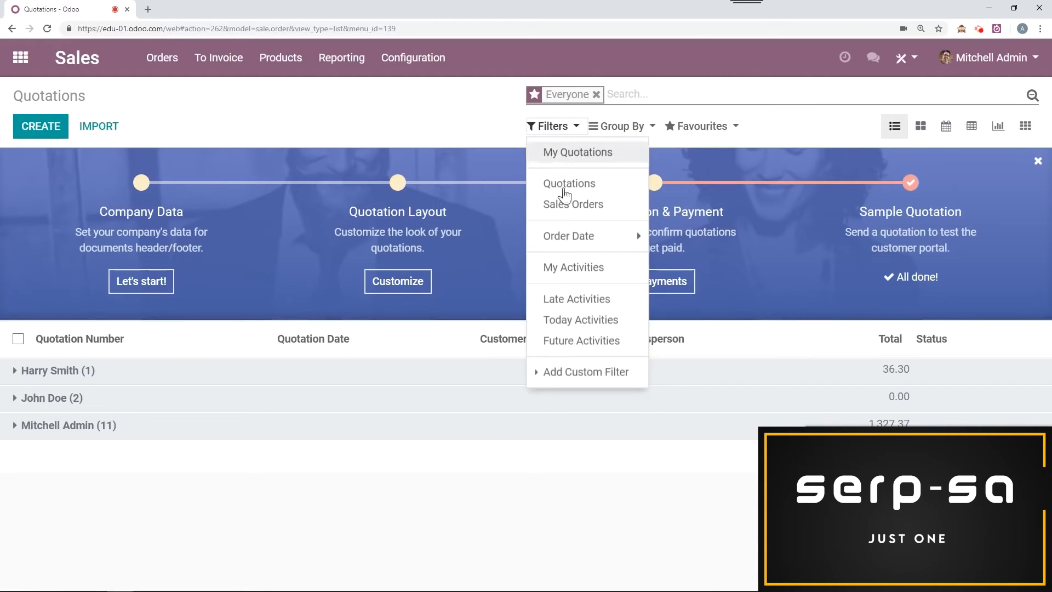
{"action": "left_click", "coordinate": [584, 371]}
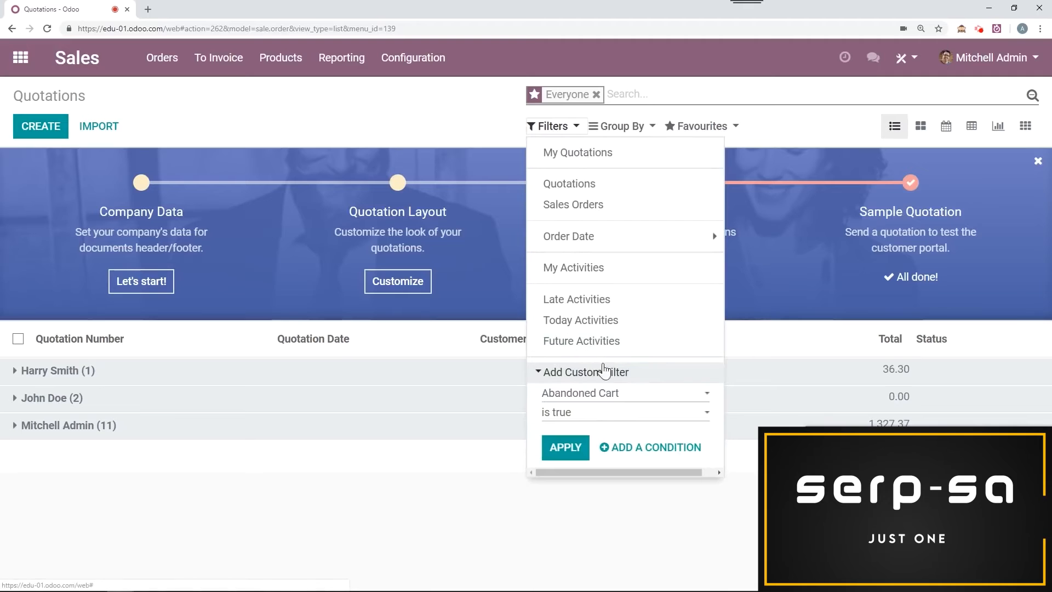
{"action": "left_click", "coordinate": [605, 397]}
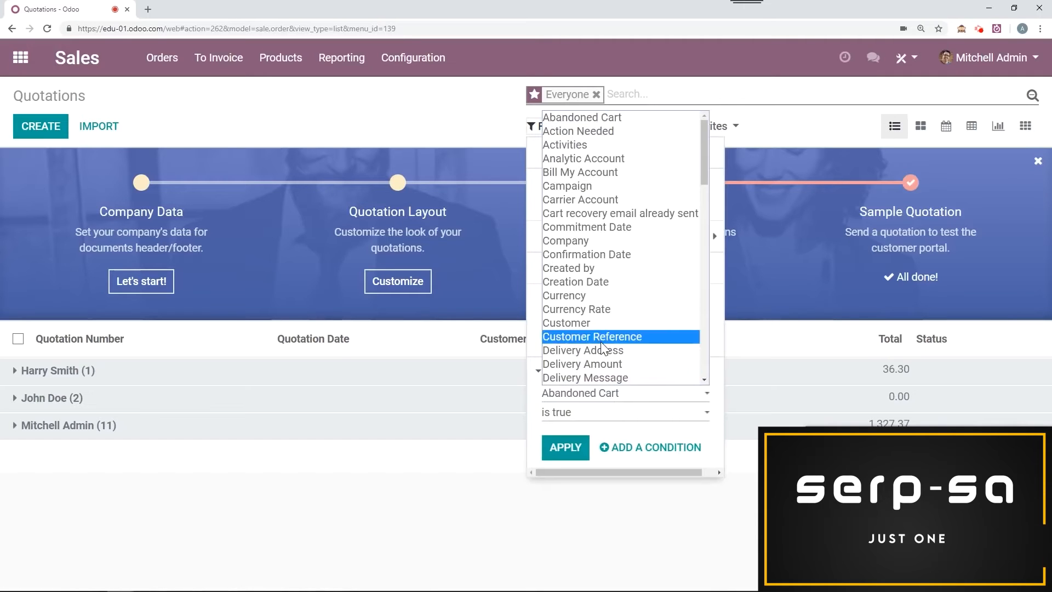
{"action": "left_click", "coordinate": [603, 324]}
{"action": "left_click", "coordinate": [598, 436]}
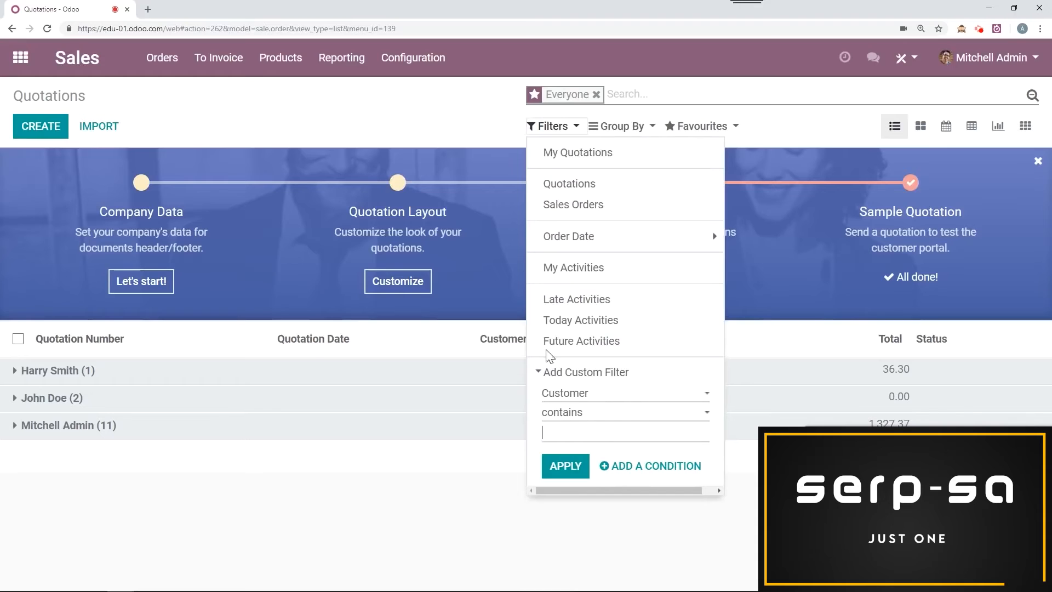
{"action": "left_click", "coordinate": [448, 113]}
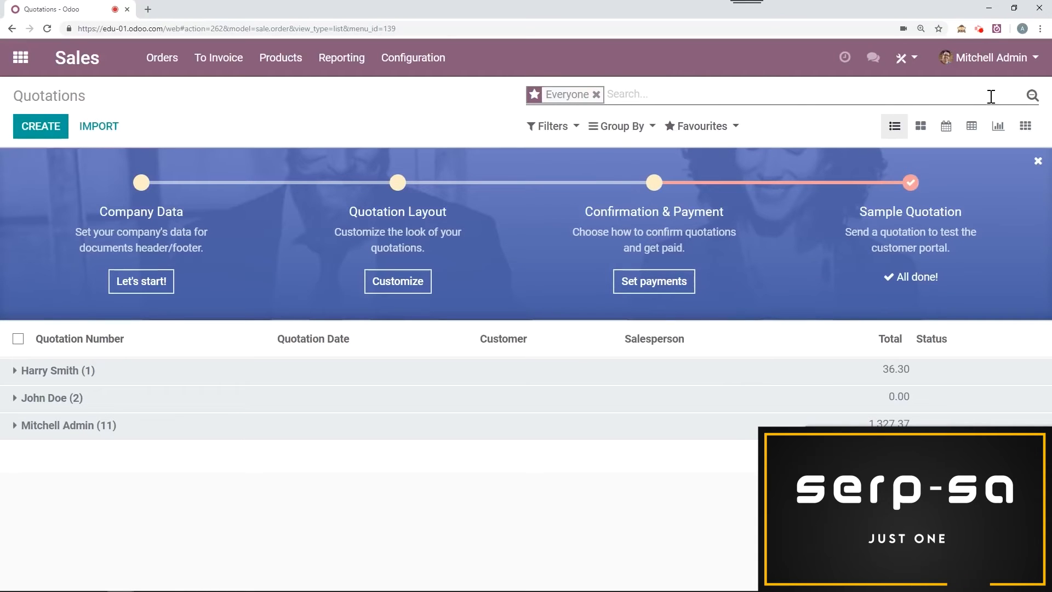
Step: Hide the filter, grouping and favourites options of the quotation search and show them again
{"action": "left_click", "coordinate": [1032, 96]}
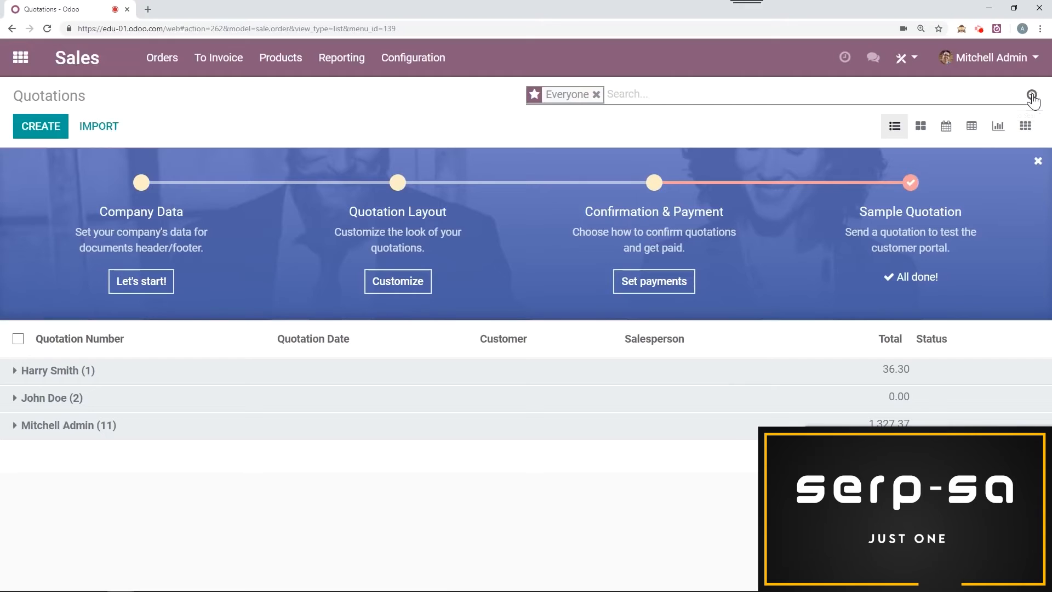
{"action": "left_click", "coordinate": [1031, 96]}
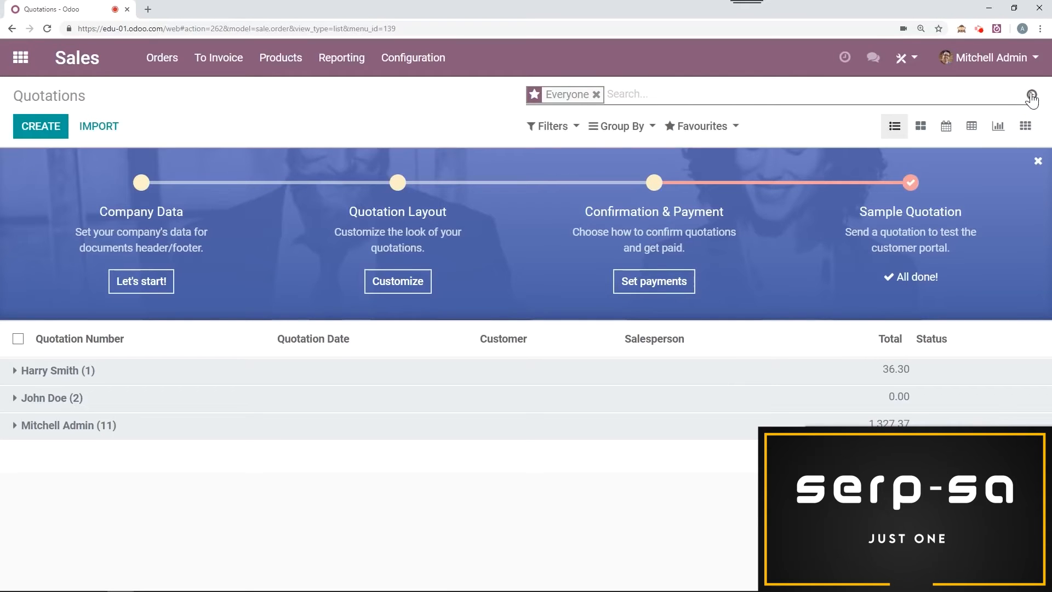
{"action": "left_click", "coordinate": [1031, 97]}
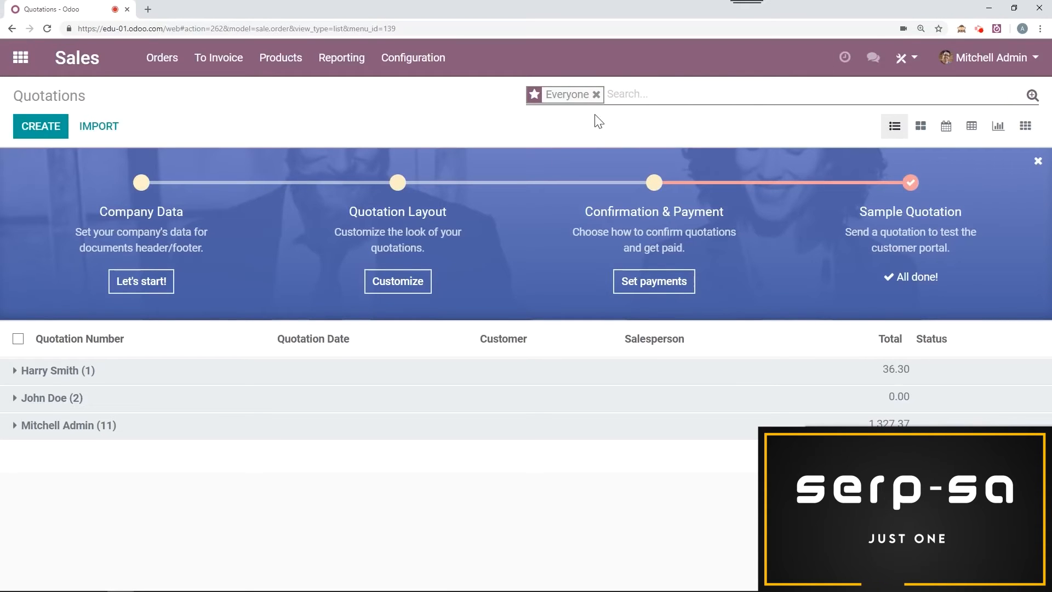
{"action": "left_click", "coordinate": [1031, 97]}
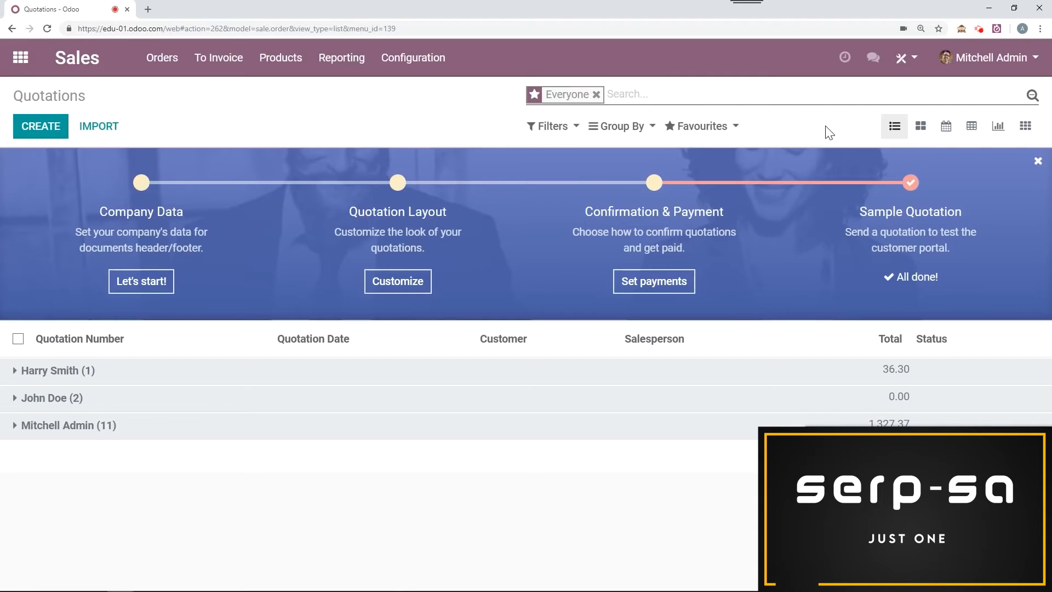
Step: Switch the quotations to the kanban view and move the Belighted sales order from the third salesperson's column to the first
{"action": "left_click", "coordinate": [920, 128]}
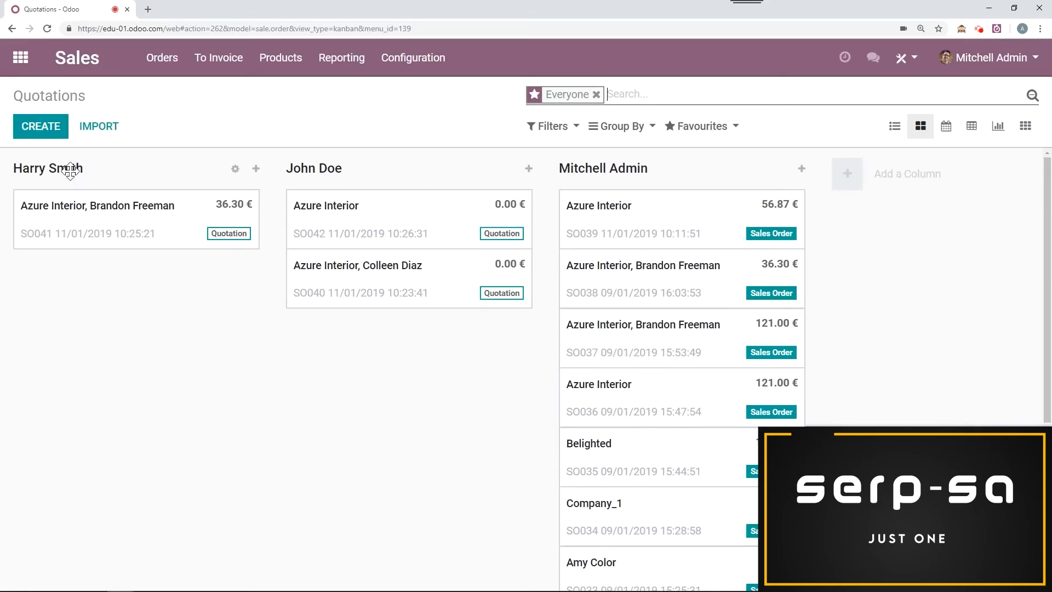
{"action": "left_click_drag", "start_coordinate": [659, 461], "coordinate": [117, 277]}
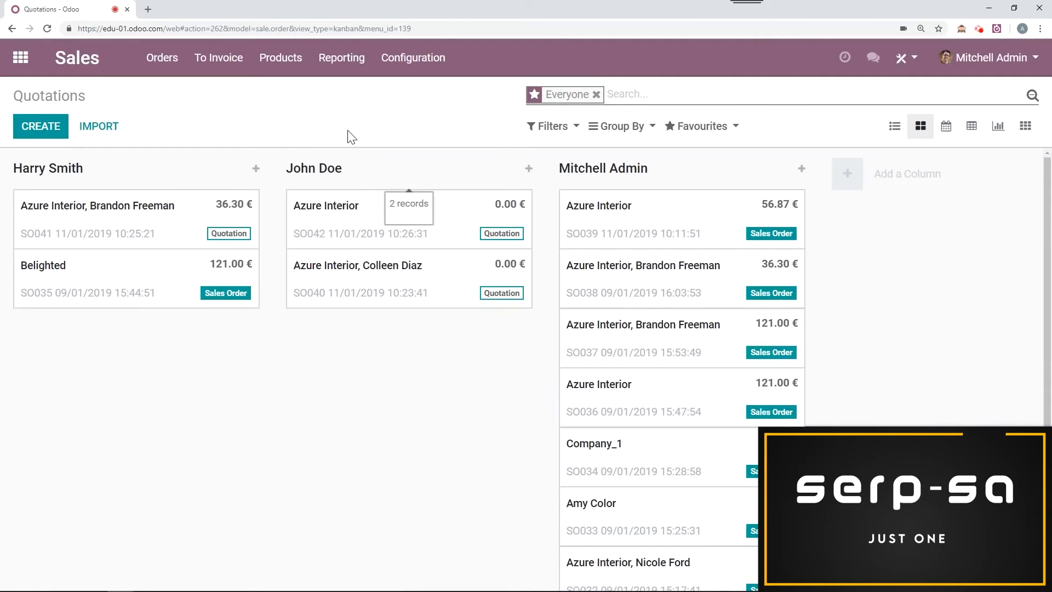
Step: View the quotations as a calendar, pivot table, line chart, pie chart and activity overview, and open the meeting planned for 24 Jan
{"action": "left_click", "coordinate": [942, 134]}
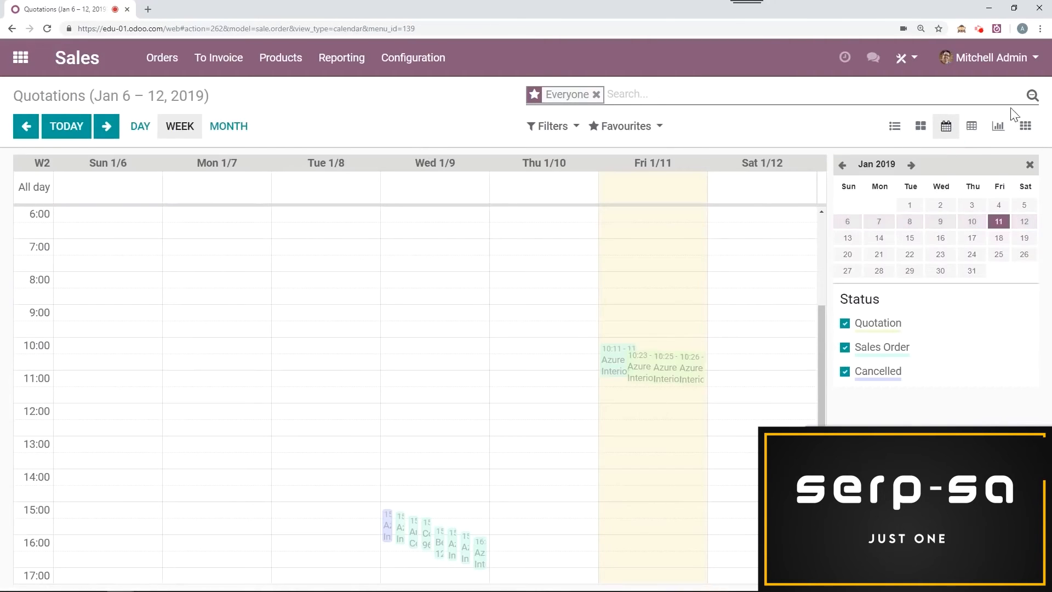
{"action": "left_click", "coordinate": [978, 135]}
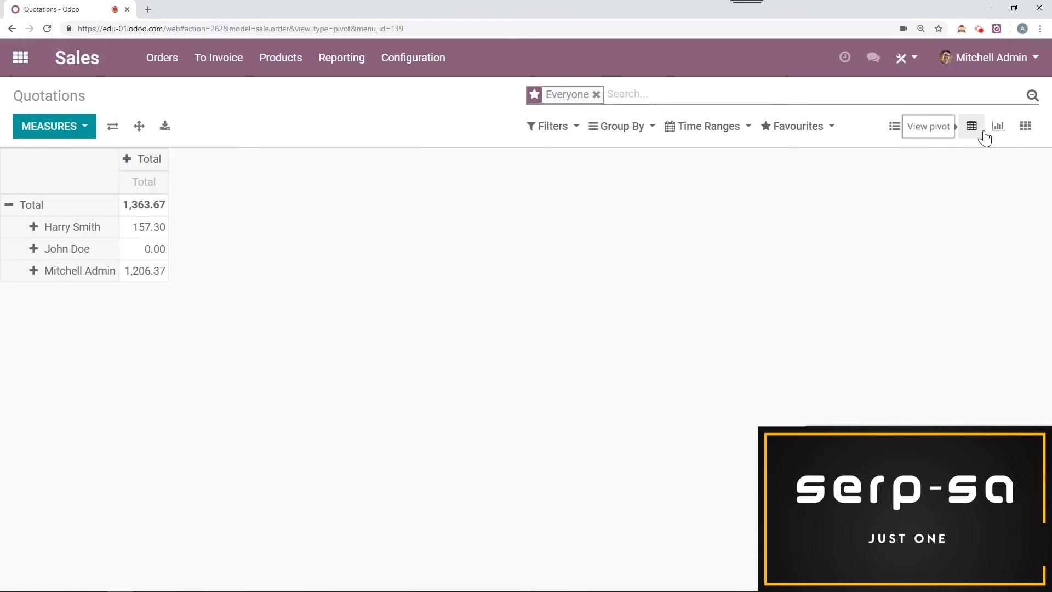
{"action": "left_click", "coordinate": [996, 128]}
{"action": "left_click", "coordinate": [148, 127]}
{"action": "left_click", "coordinate": [168, 127]}
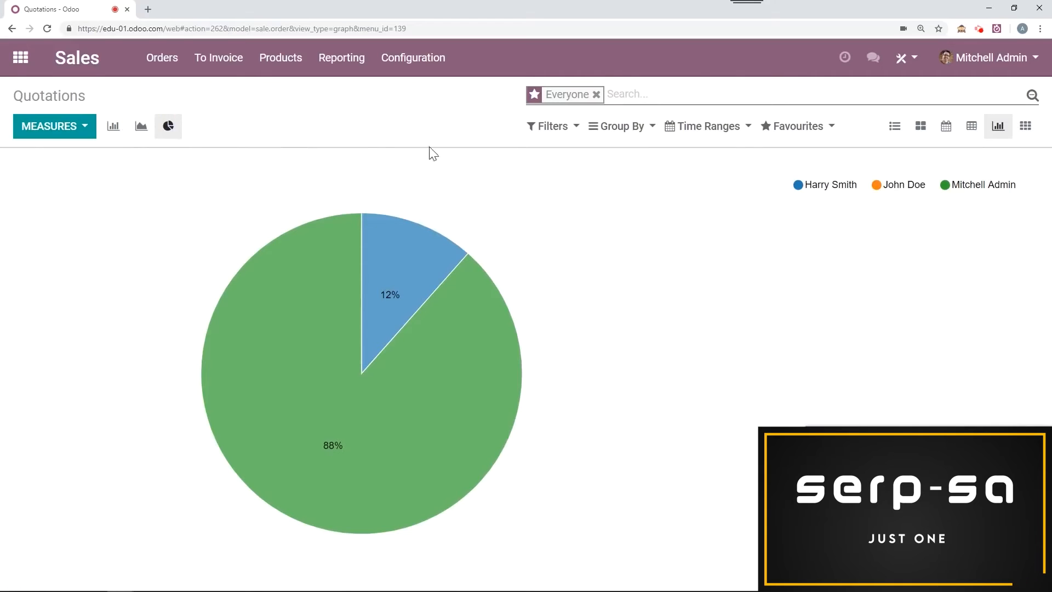
{"action": "left_click", "coordinate": [1025, 127]}
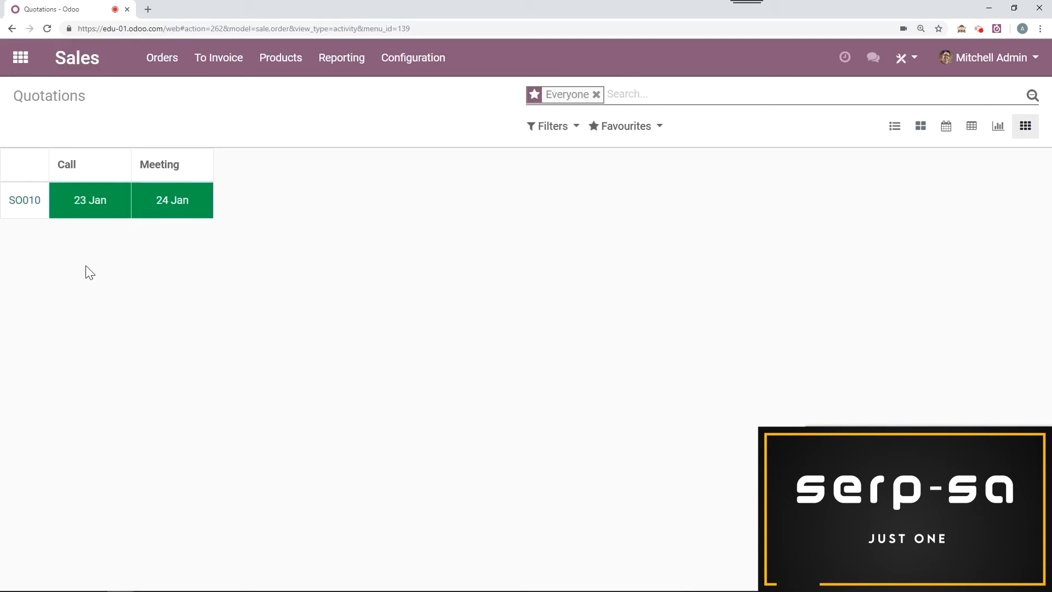
{"action": "left_click", "coordinate": [174, 207]}
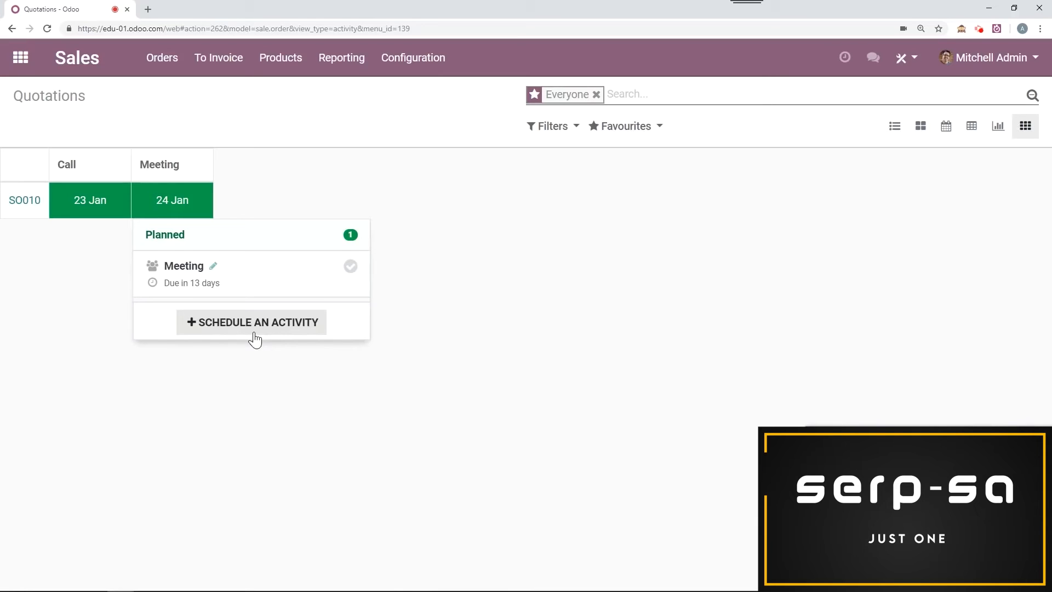
Step: Return to the kanban view and open the sales order listed directly below Company_1
{"action": "left_click", "coordinate": [923, 131]}
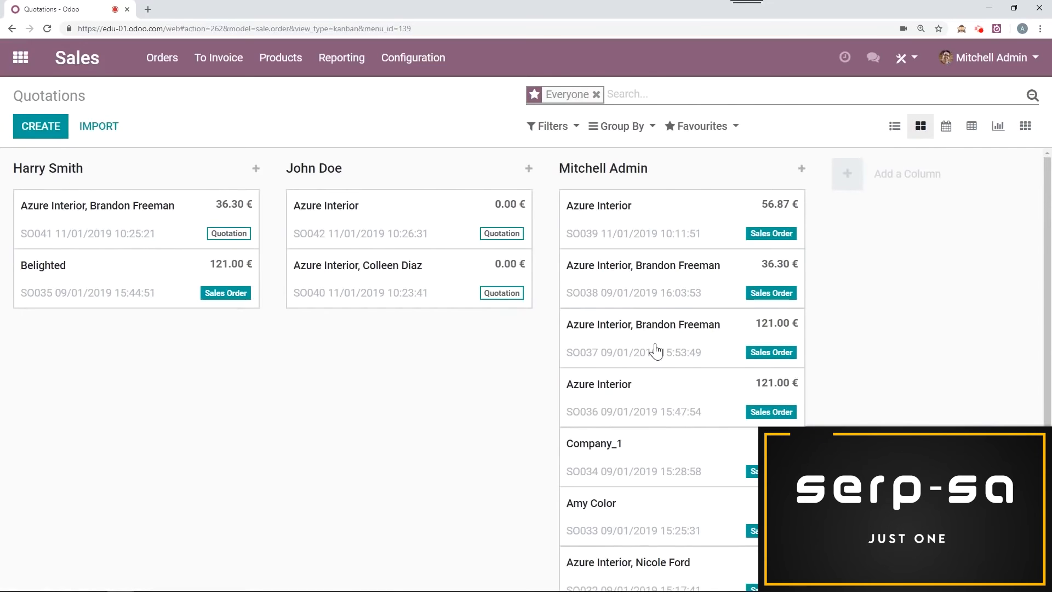
{"action": "scroll", "coordinate": [656, 352], "scroll_direction": "down", "scroll_amount": 2}
{"action": "left_click", "coordinate": [658, 409]}
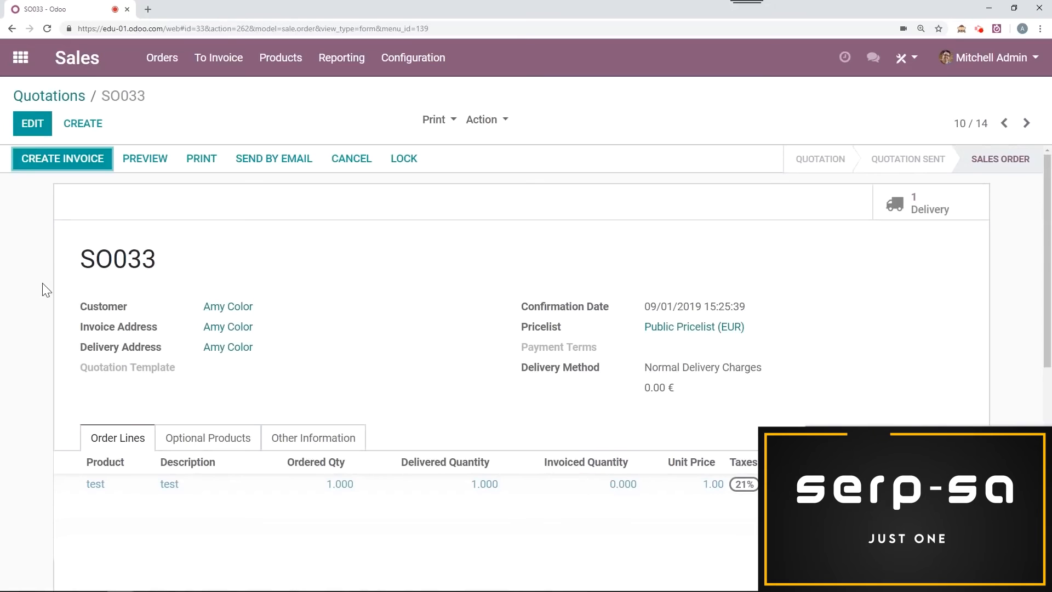
Step: Put the sales order into edit mode, clear its invoice address and try to save it
{"action": "left_click", "coordinate": [32, 122]}
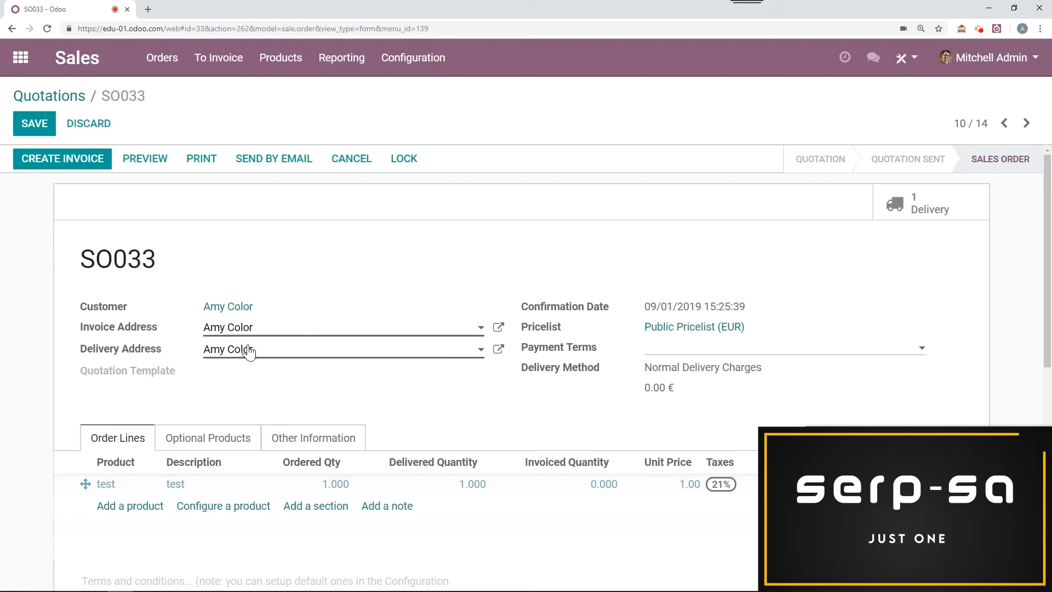
{"action": "left_click", "coordinate": [258, 327]}
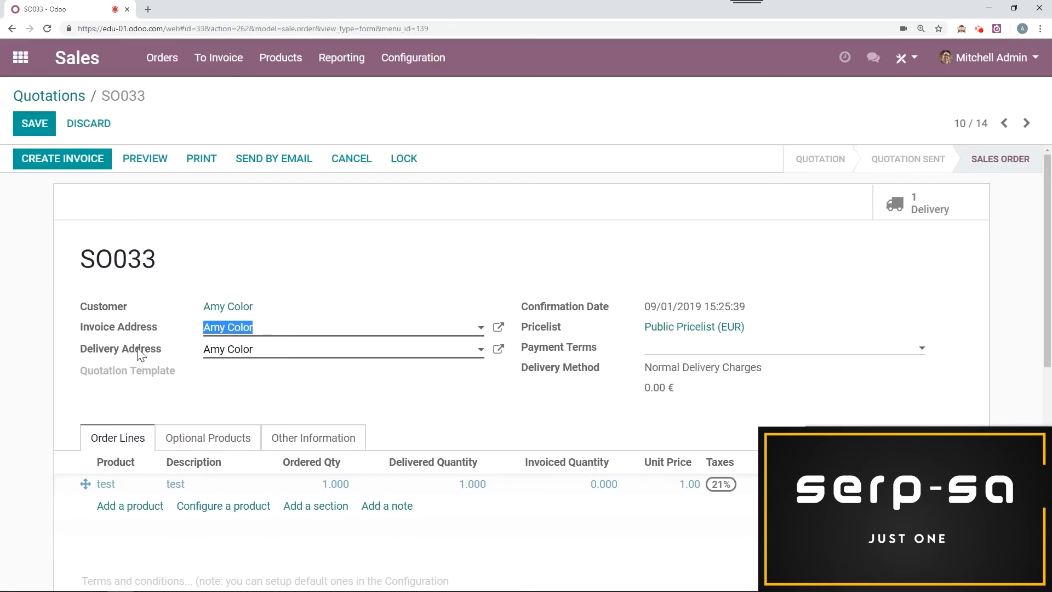
{"action": "key", "text": "BackSpace"}
{"action": "left_click", "coordinate": [34, 124]}
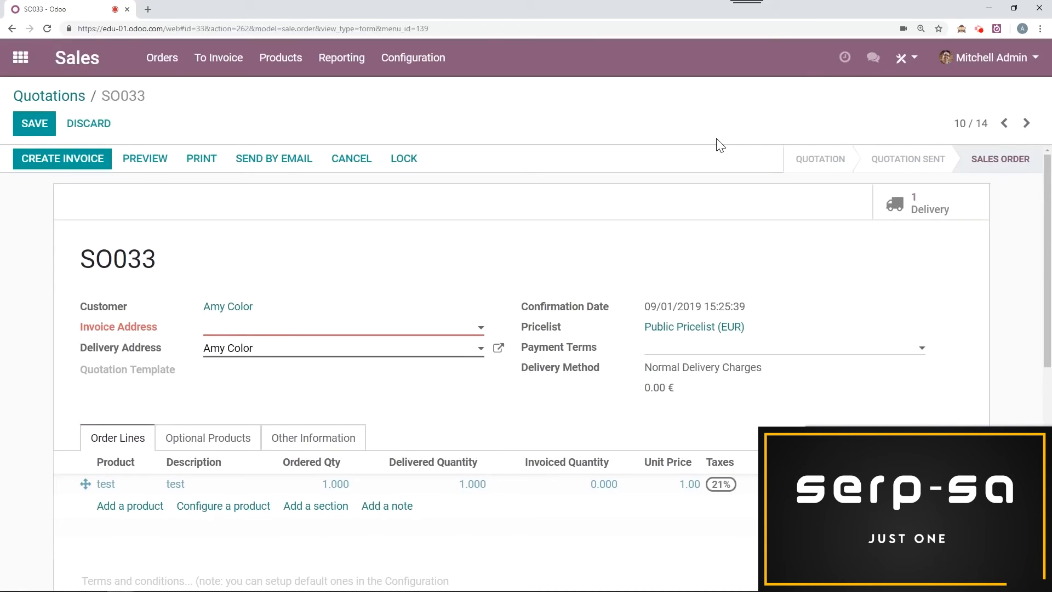
Step: Choose the order's own customer as the invoice address again and save the sales order
{"action": "left_click", "coordinate": [211, 331]}
{"action": "type", "text": "amy co"}
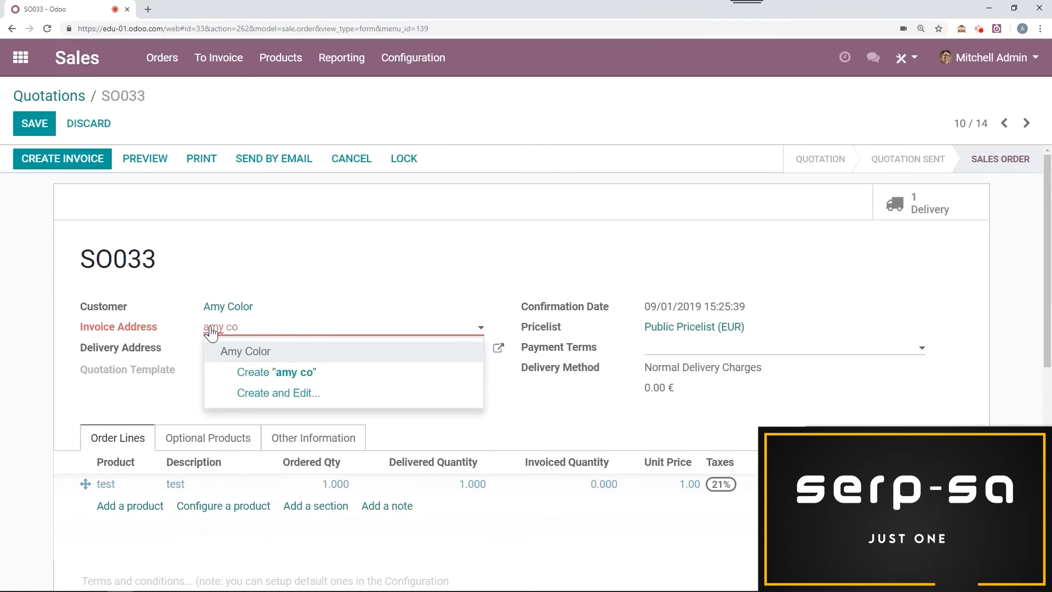
{"action": "left_click", "coordinate": [237, 354]}
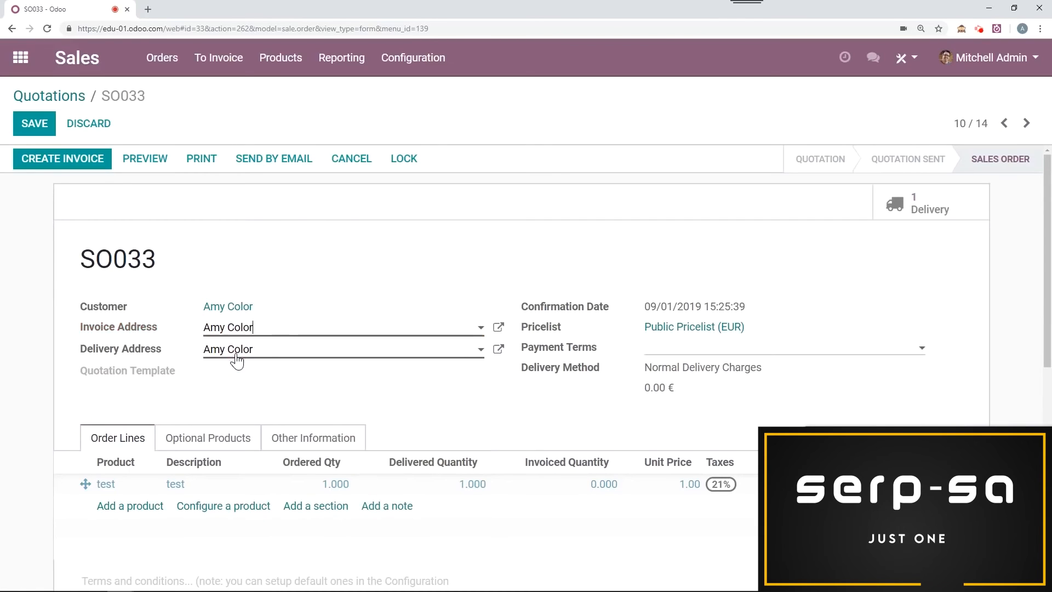
{"action": "left_click", "coordinate": [18, 123]}
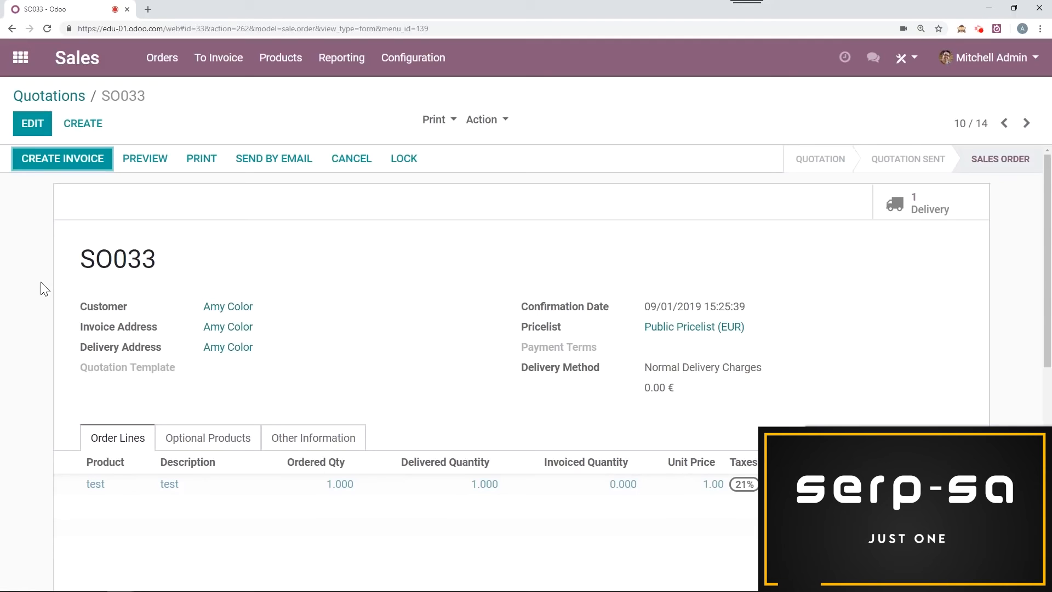
Step: Open the customer's record from the sales order, view their sales and the order listed there, and go back to the customer record
{"action": "left_click", "coordinate": [237, 312]}
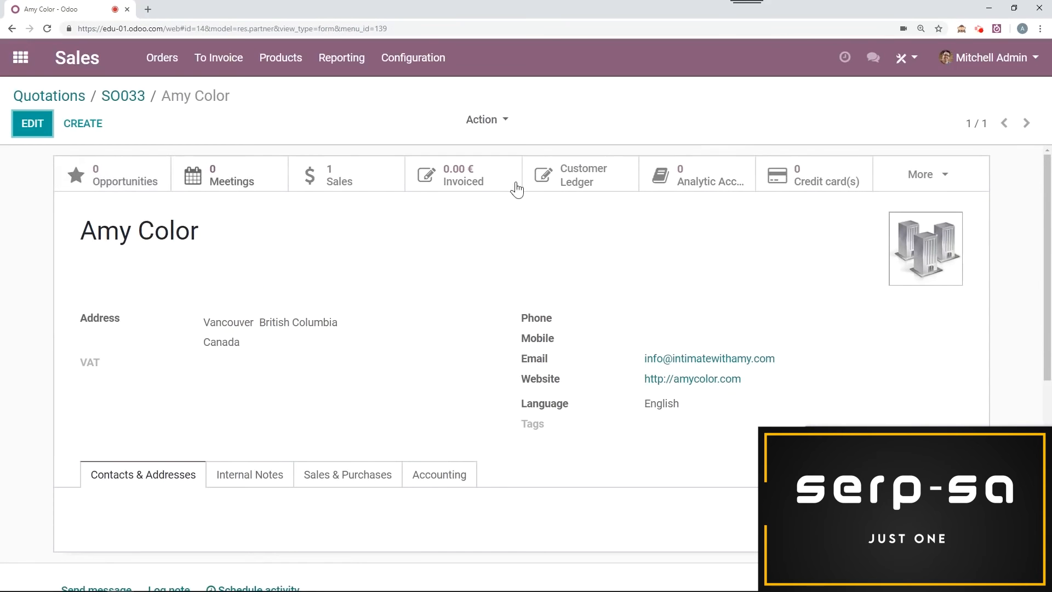
{"action": "left_click", "coordinate": [386, 182]}
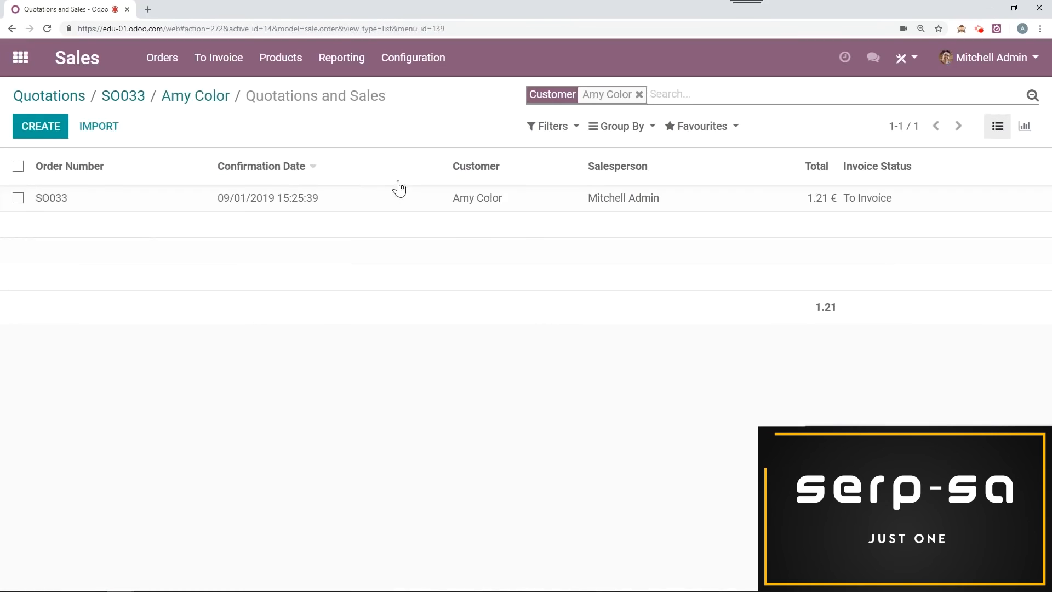
{"action": "left_click", "coordinate": [398, 207]}
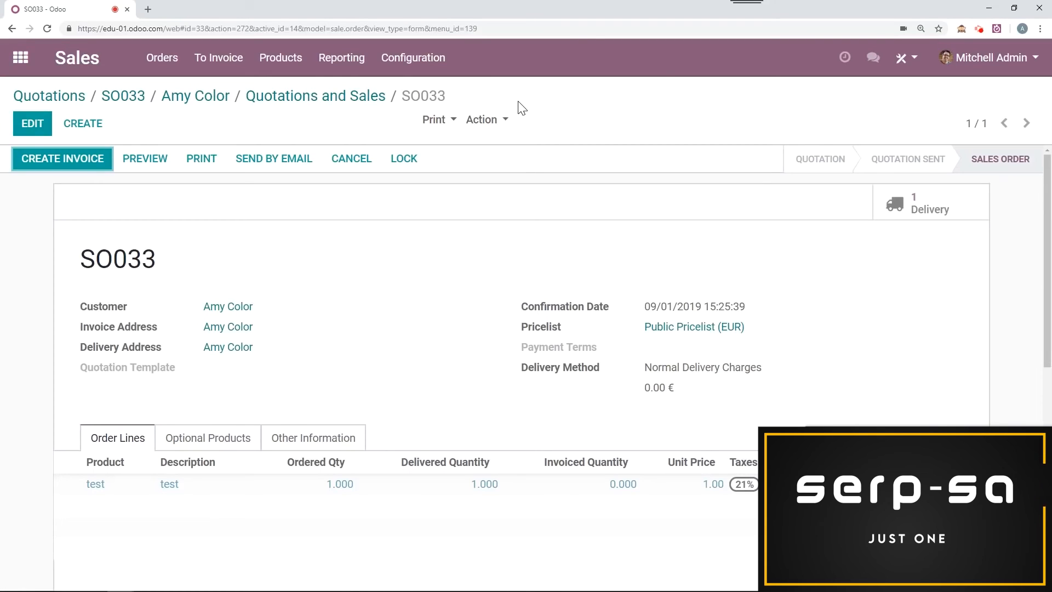
{"action": "left_click", "coordinate": [318, 105]}
{"action": "left_click", "coordinate": [191, 104]}
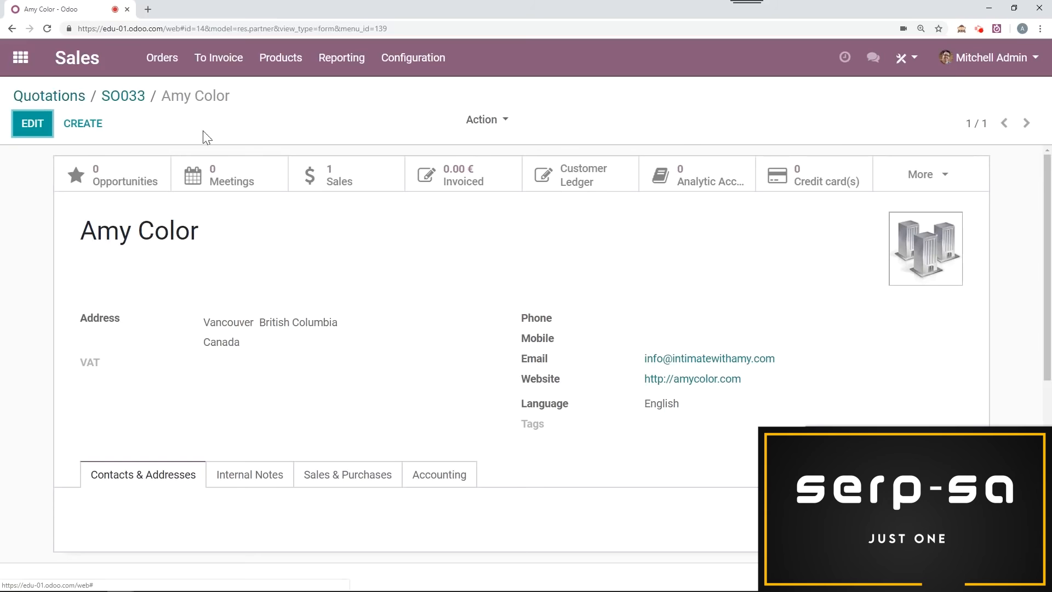
Step: Return to the quotations overview, reopen the sales order directly below Company_1 and go to its message history
{"action": "left_click", "coordinate": [70, 99]}
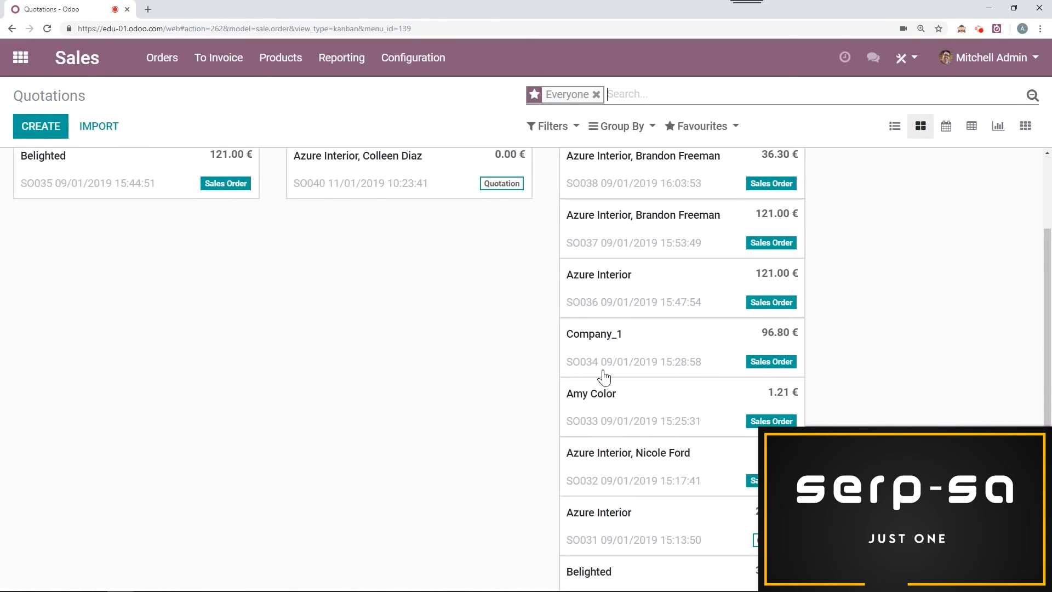
{"action": "left_click", "coordinate": [638, 411]}
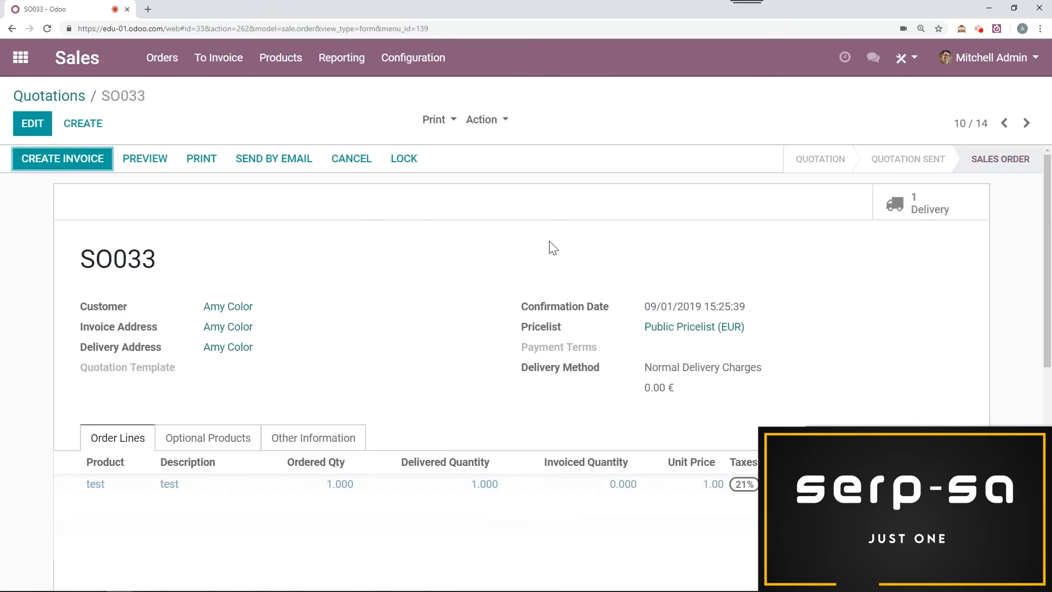
{"action": "scroll", "coordinate": [548, 240], "scroll_direction": "down", "scroll_amount": 1}
{"action": "scroll", "coordinate": [548, 240], "scroll_direction": "up", "scroll_amount": 1}
{"action": "scroll", "coordinate": [536, 230], "scroll_direction": "down", "scroll_amount": 8}
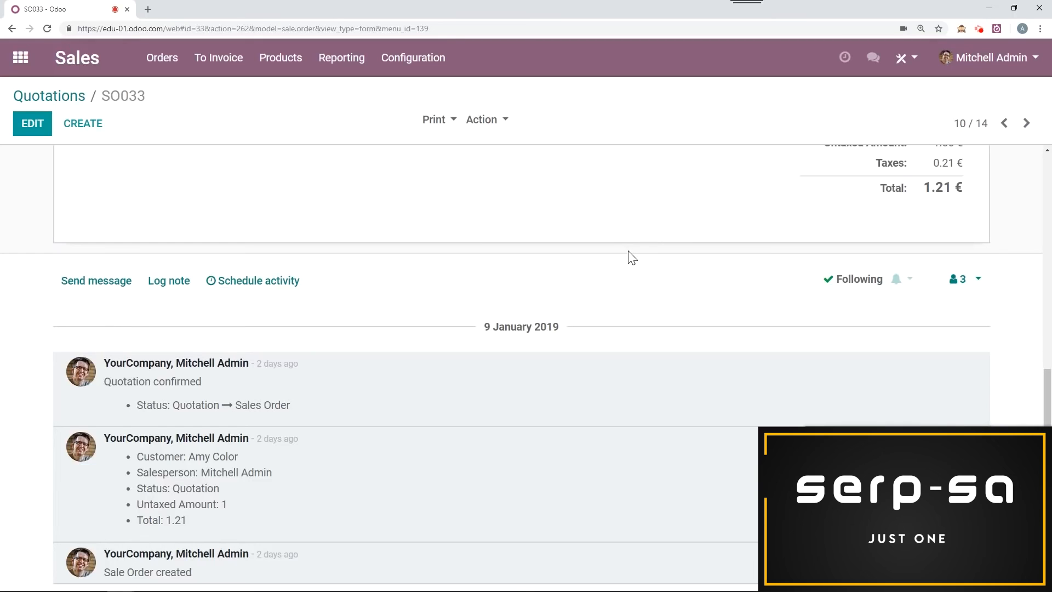
Step: Open the message composer on the sales order and view the list of followers who receive its messages
{"action": "left_click", "coordinate": [117, 282]}
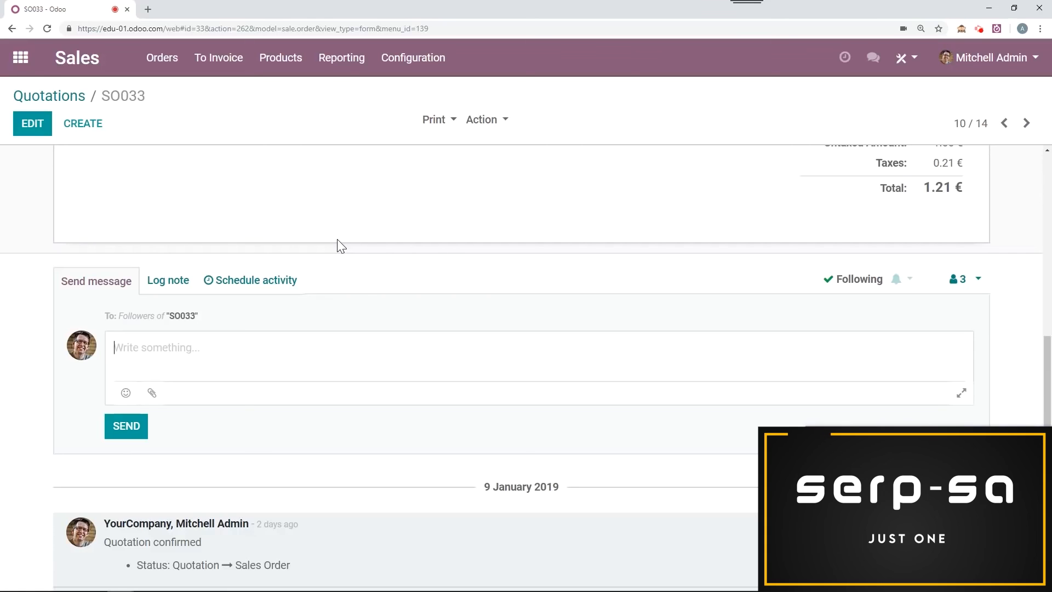
{"action": "left_click", "coordinate": [968, 281]}
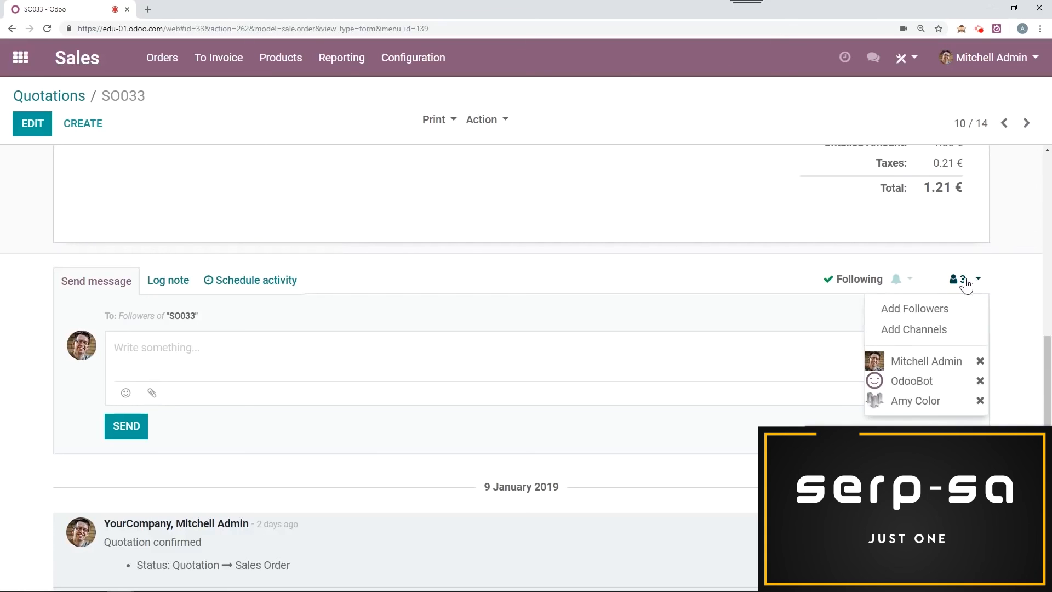
{"action": "left_click", "coordinate": [595, 277]}
Step: Log an internal note on the sales order that mentions the first non-follower contact suggested, with the text "Help please!"
{"action": "left_click", "coordinate": [167, 283]}
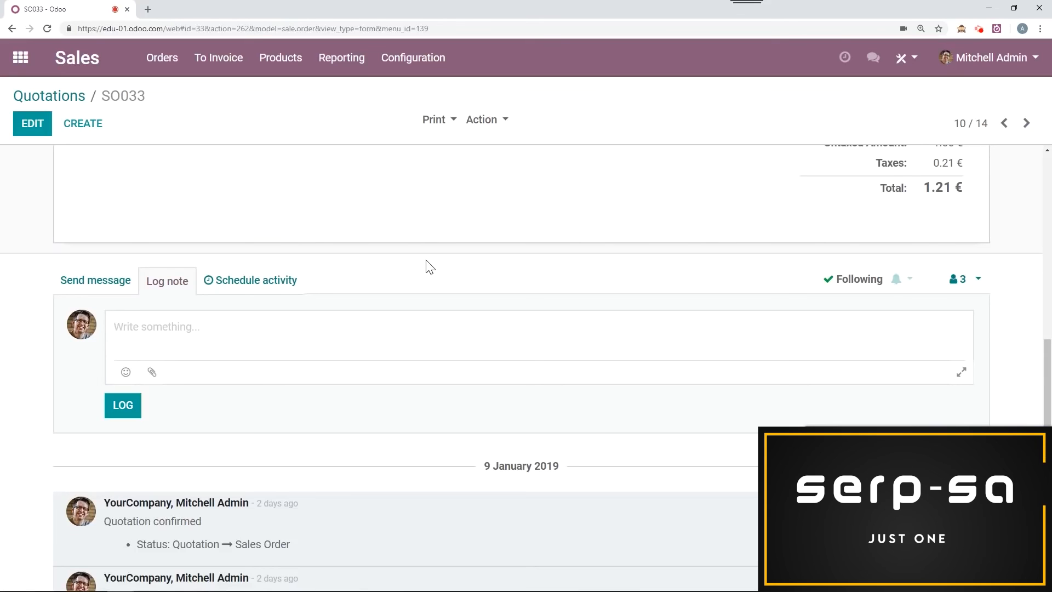
{"action": "type", "text": "@"}
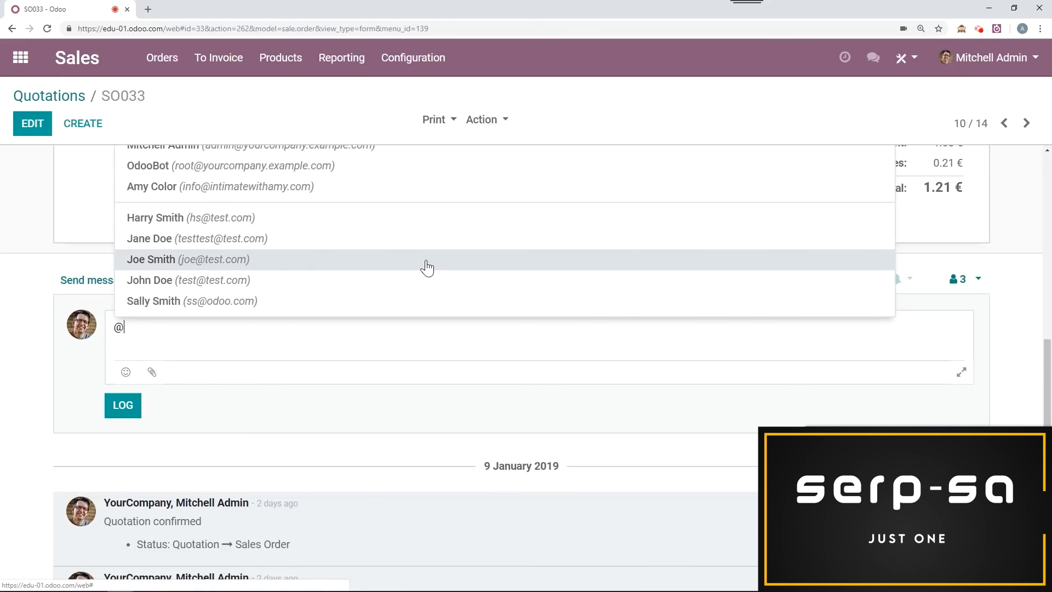
{"action": "left_click", "coordinate": [319, 219]}
{"action": "type", "text": "Help please!"}
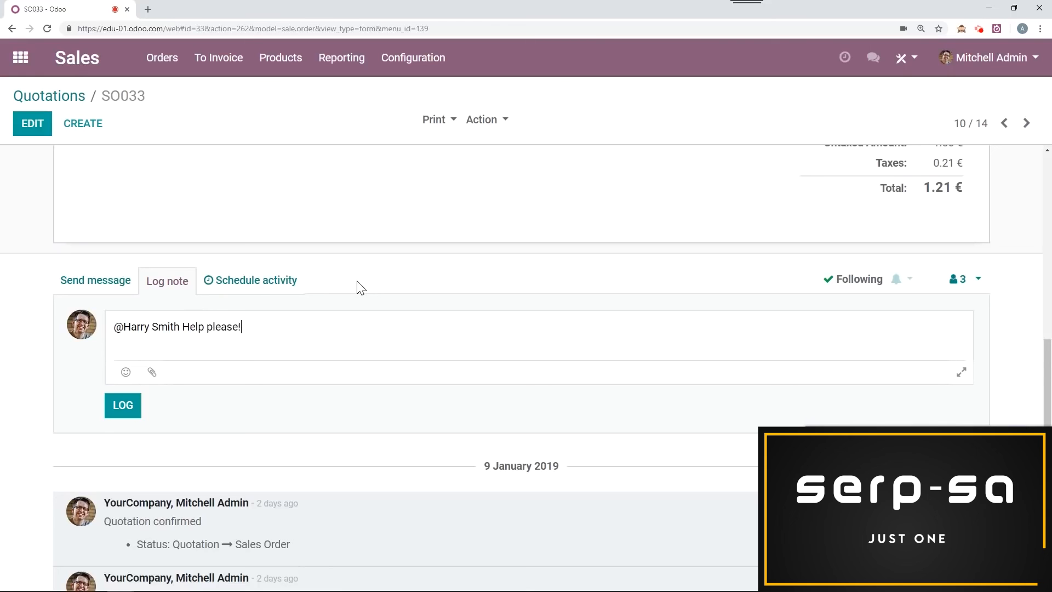
{"action": "left_click", "coordinate": [130, 415]}
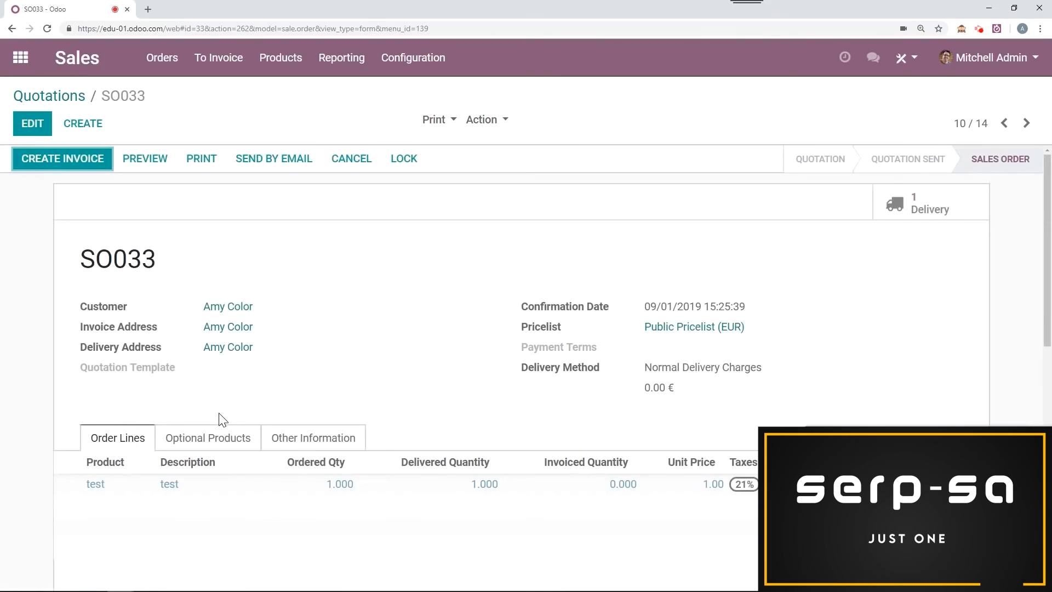
{"action": "scroll", "coordinate": [221, 419], "scroll_direction": "down", "scroll_amount": 10}
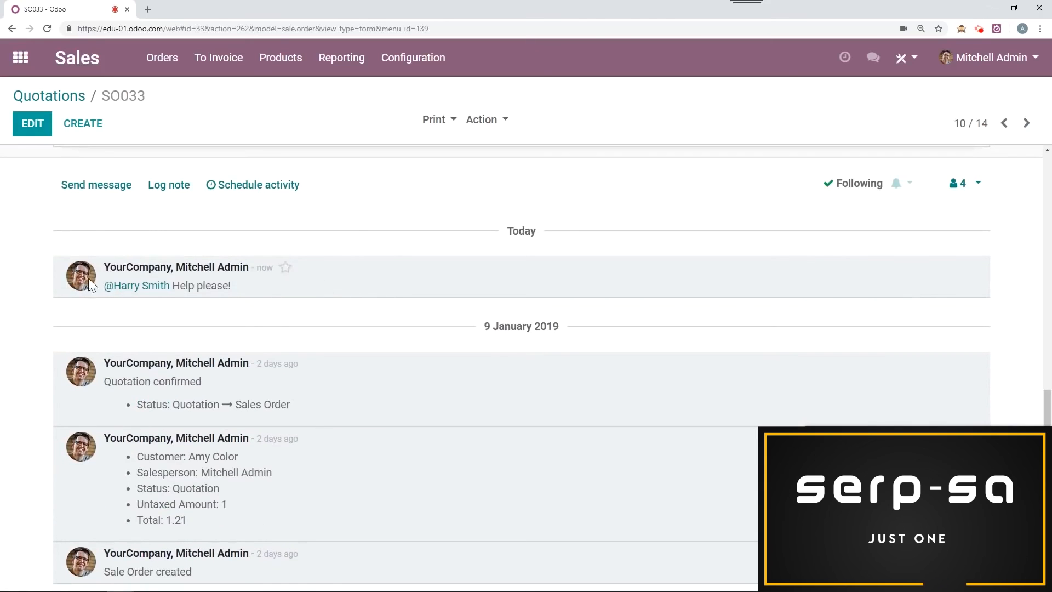
Step: Log another internal note on the sales order that references the #sales channel
{"action": "scroll", "coordinate": [326, 300], "scroll_direction": "up", "scroll_amount": 2}
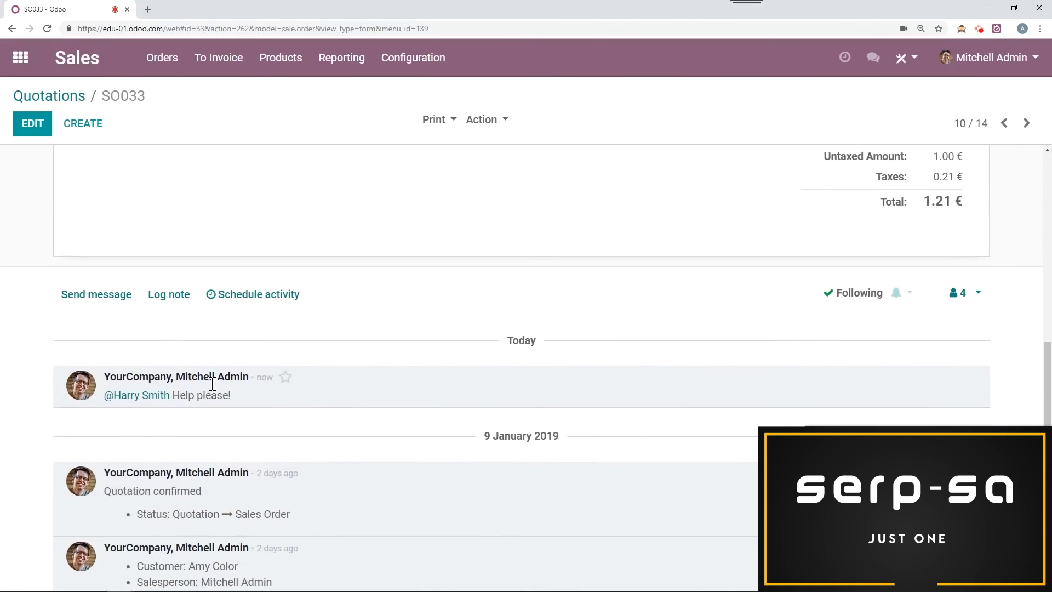
{"action": "left_click", "coordinate": [173, 299]}
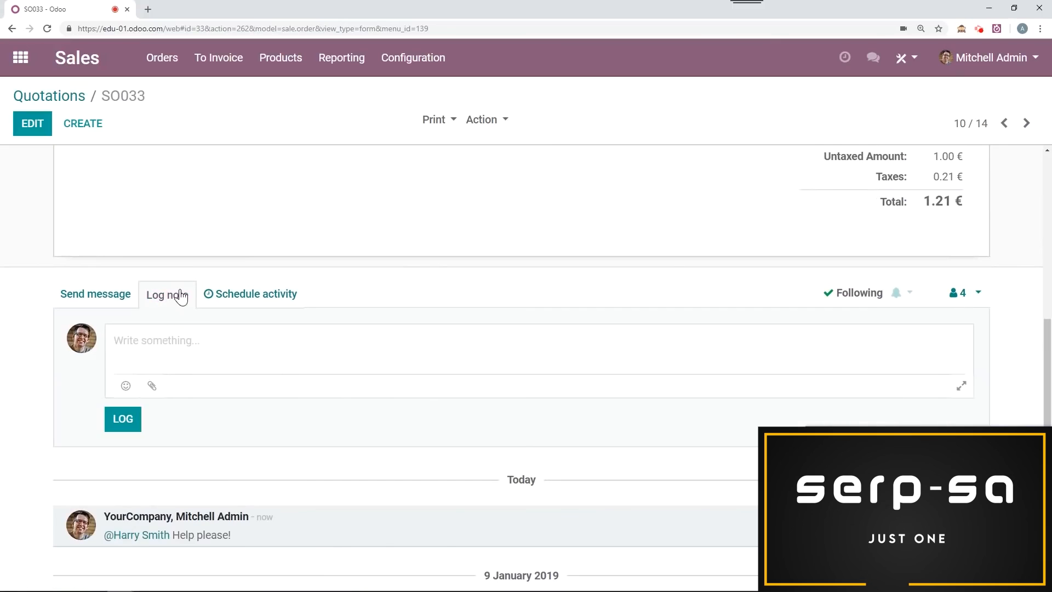
{"action": "type", "text": "#"}
{"action": "key", "text": "BackSpace"}
{"action": "type", "text": "#"}
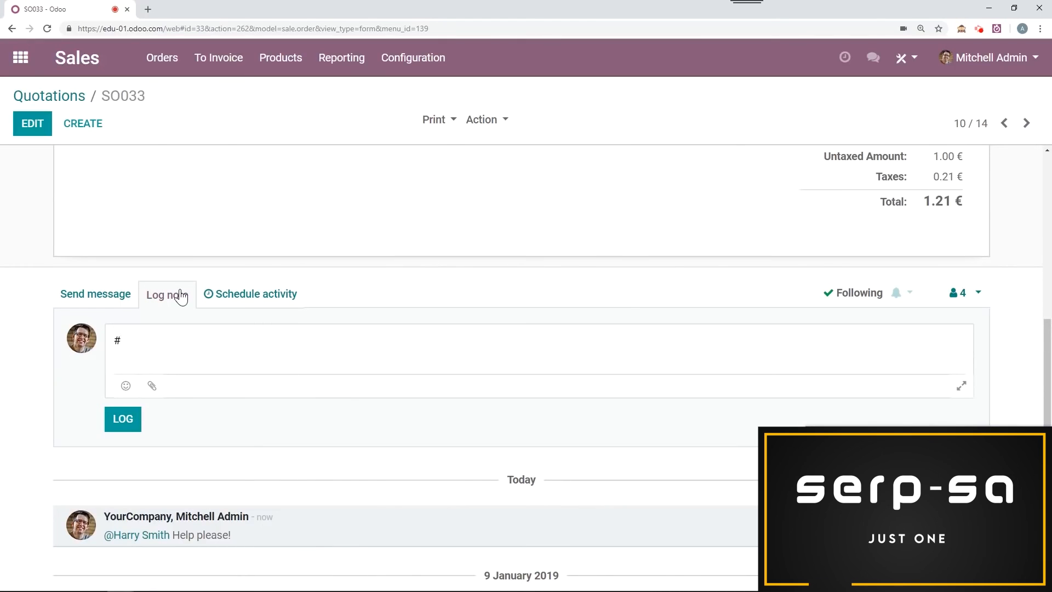
{"action": "left_click", "coordinate": [167, 225]}
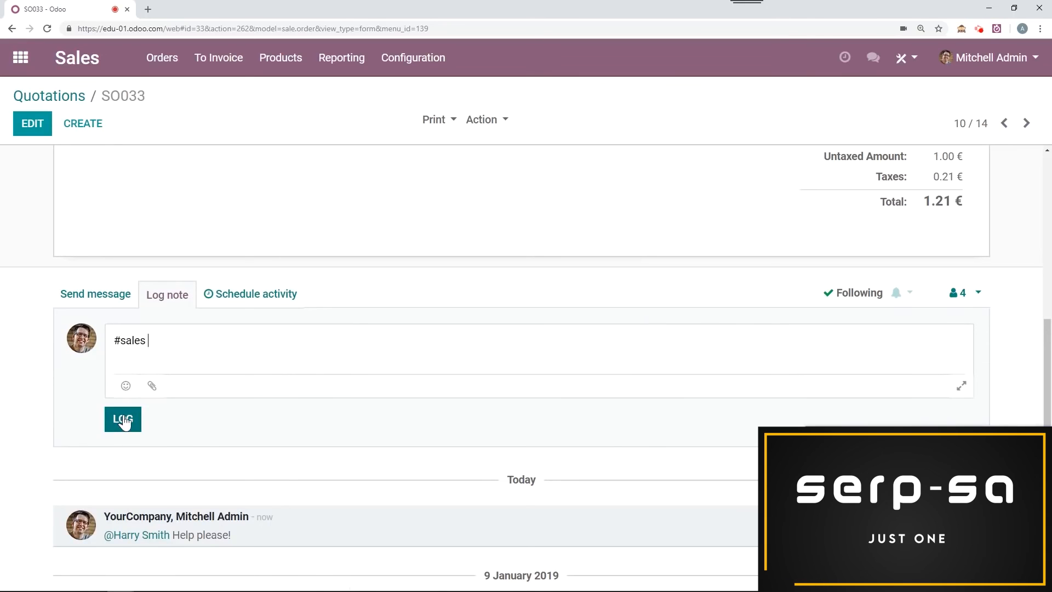
{"action": "left_click", "coordinate": [124, 420]}
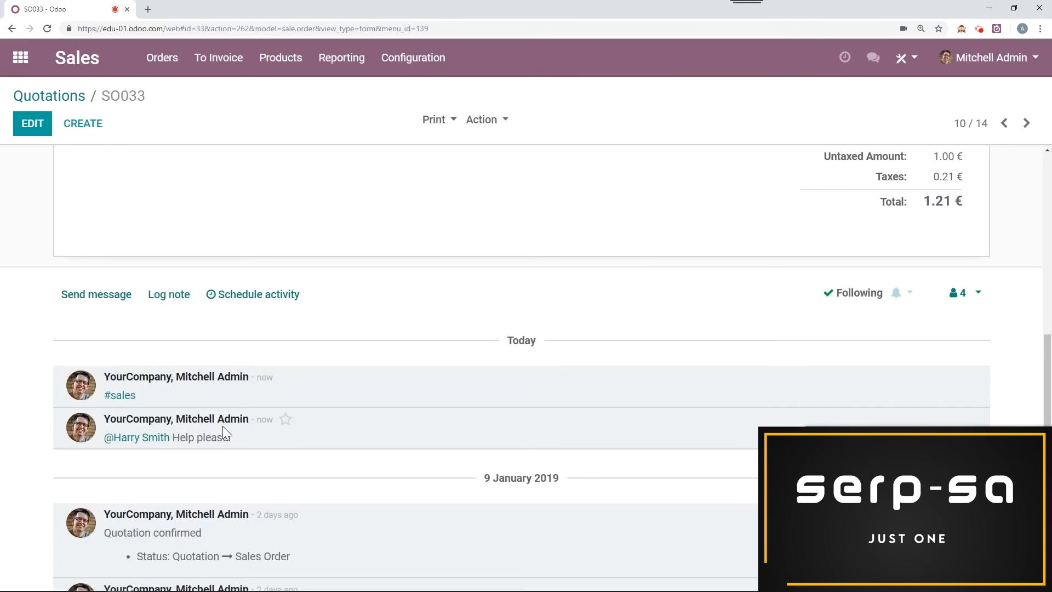
Step: Open the #sales channel from the logged note and go to the overview of all apps
{"action": "left_click", "coordinate": [115, 396]}
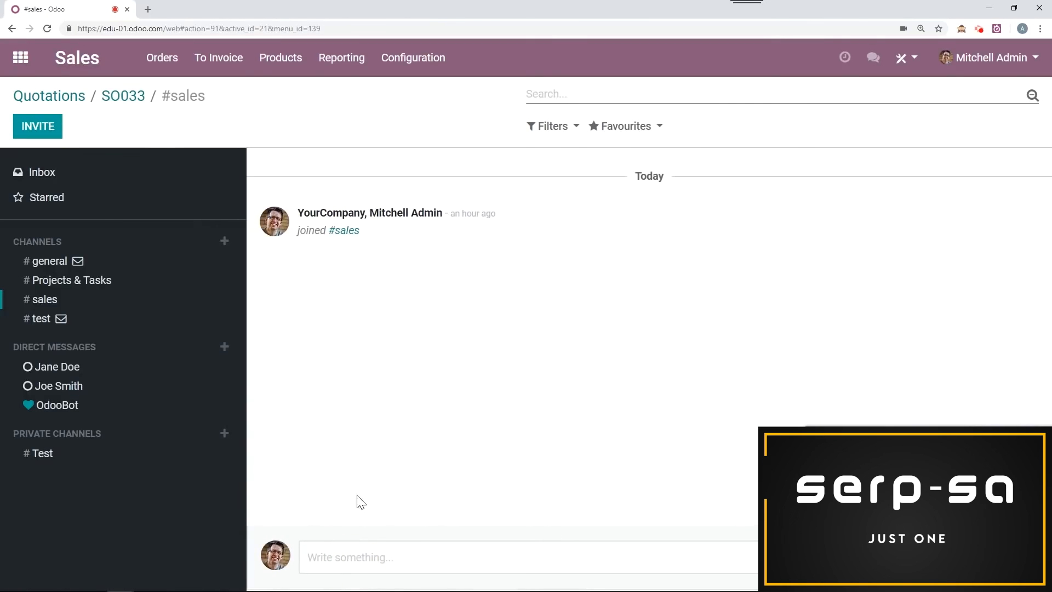
{"action": "left_click", "coordinate": [20, 57]}
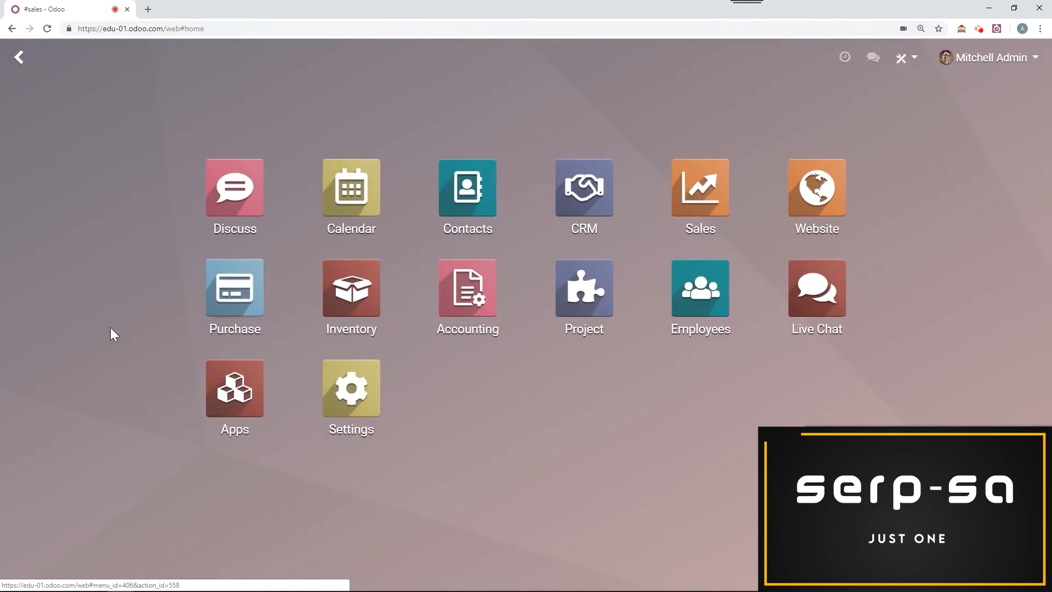